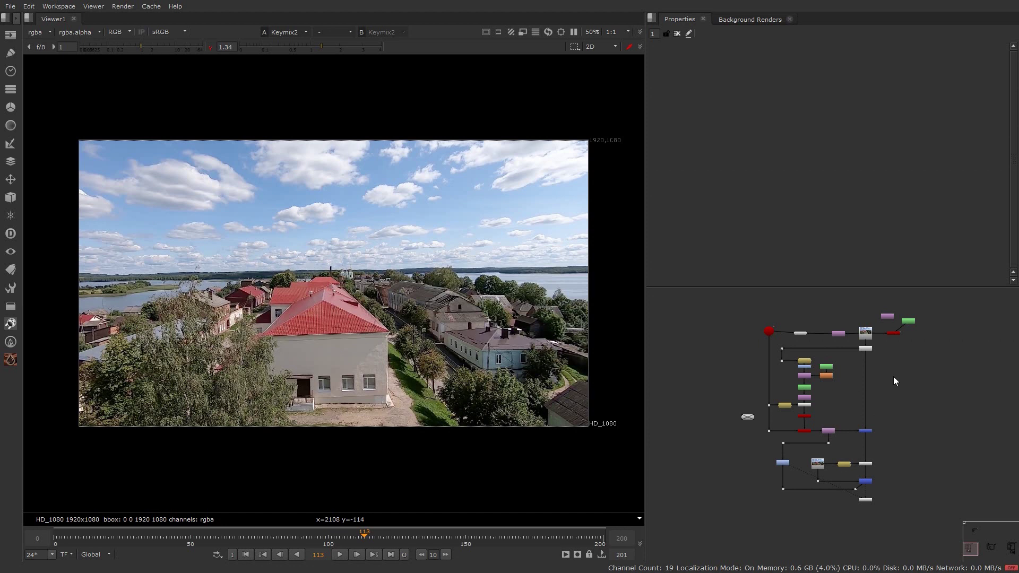
Step: Examine the existing node tree around the camera, ModelBuilder, LensDistortion and Read nodes
{"action": "middle_click_drag", "start_coordinate": [912, 406], "coordinate": [919, 383]}
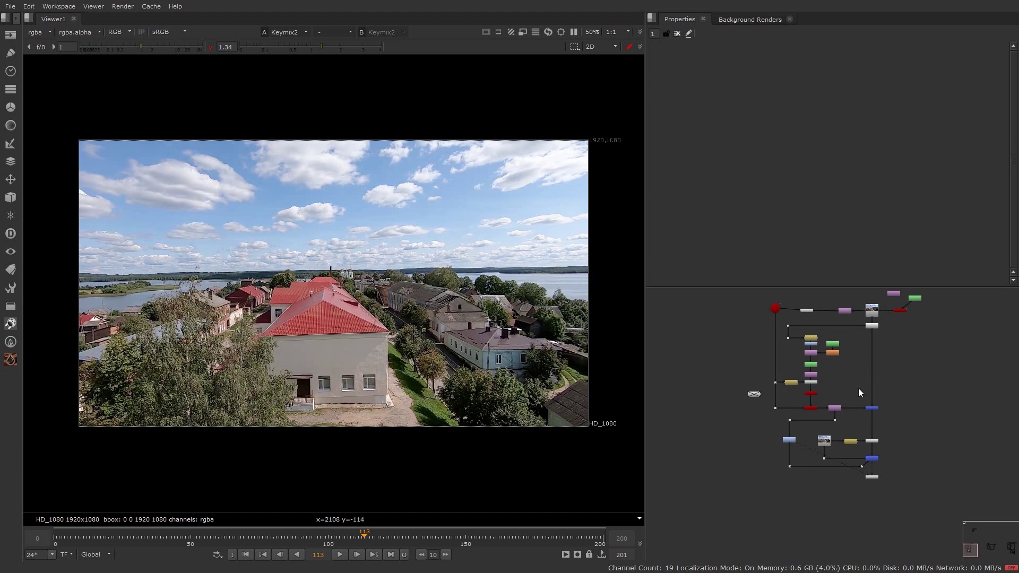
{"action": "scroll", "coordinate": [799, 405], "scroll_direction": "up", "scroll_amount": 6}
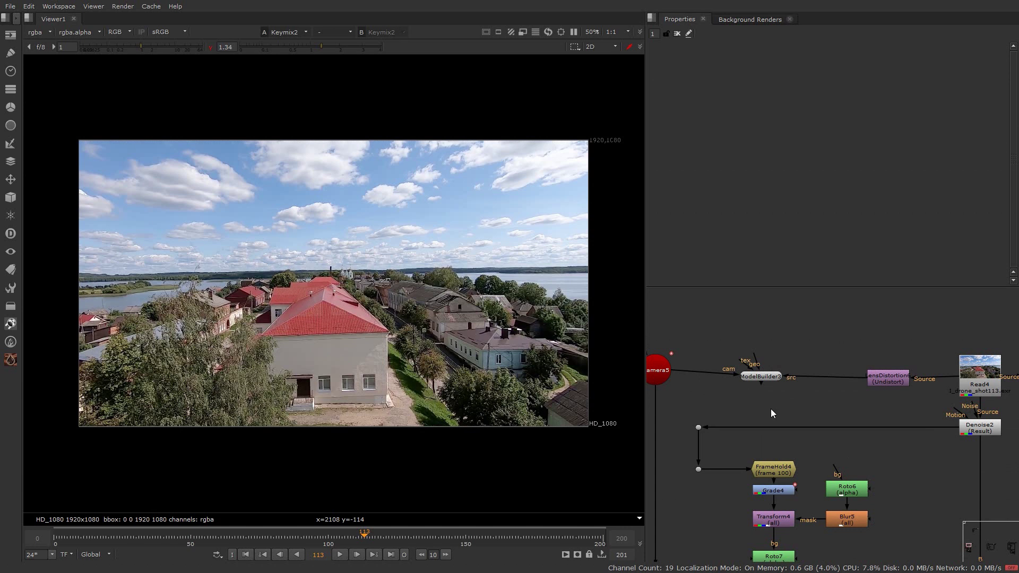
{"action": "left_click_drag", "start_coordinate": [717, 346], "coordinate": [845, 413]}
{"action": "left_click", "coordinate": [849, 355]}
{"action": "scroll", "coordinate": [849, 355], "scroll_direction": "down", "scroll_amount": 5}
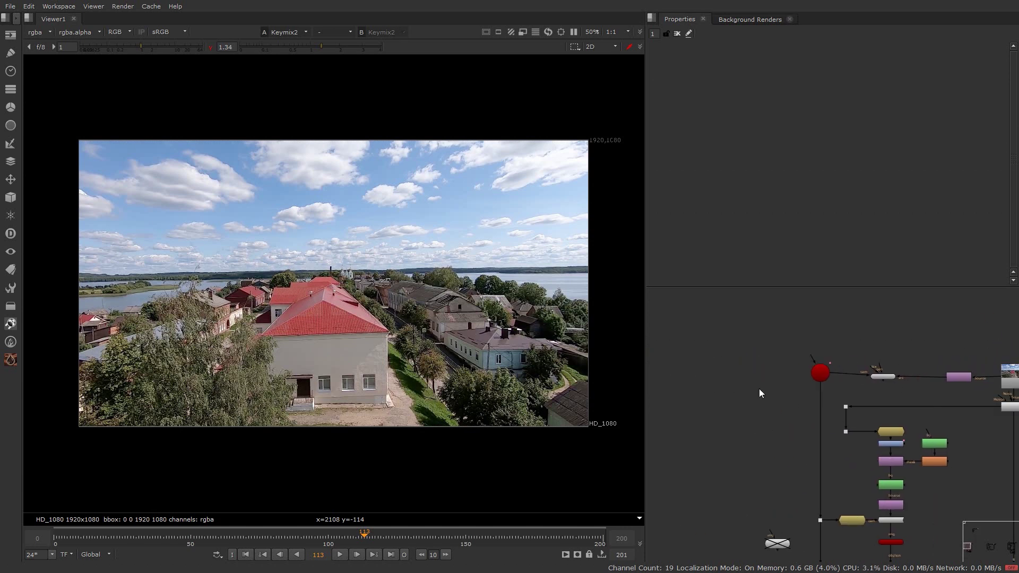
{"action": "left_click", "coordinate": [917, 350]}
{"action": "middle_click_drag", "start_coordinate": [716, 398], "coordinate": [1017, 380]}
{"action": "scroll", "coordinate": [948, 348], "scroll_direction": "up", "scroll_amount": 5}
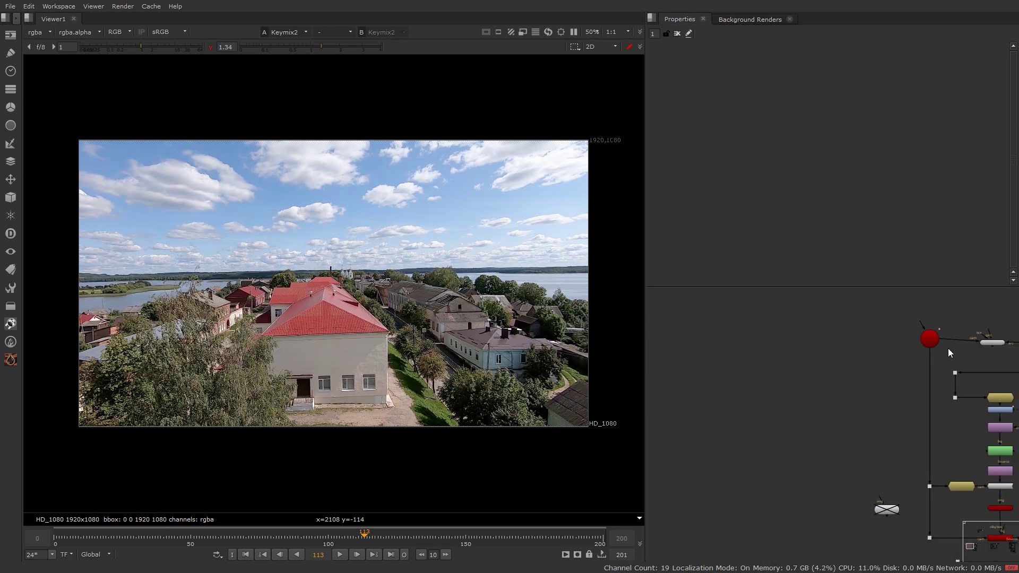
{"action": "left_click", "coordinate": [930, 322]}
{"action": "scroll", "coordinate": [875, 363], "scroll_direction": "down", "scroll_amount": 3}
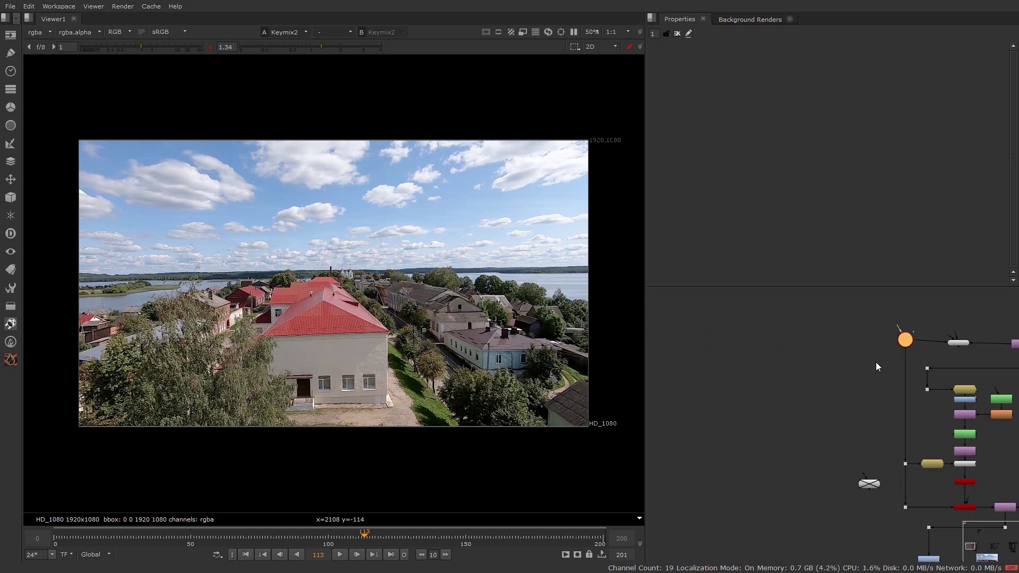
Step: Paste the copied drone-shot Read node and camera into an empty area of the node graph, and reposition the camera
{"action": "middle_click_drag", "start_coordinate": [711, 371], "coordinate": [1009, 378]}
{"action": "key", "text": "ctrl+v"}
{"action": "scroll", "coordinate": [865, 360], "scroll_direction": "up", "scroll_amount": 5}
{"action": "left_click", "coordinate": [708, 421]}
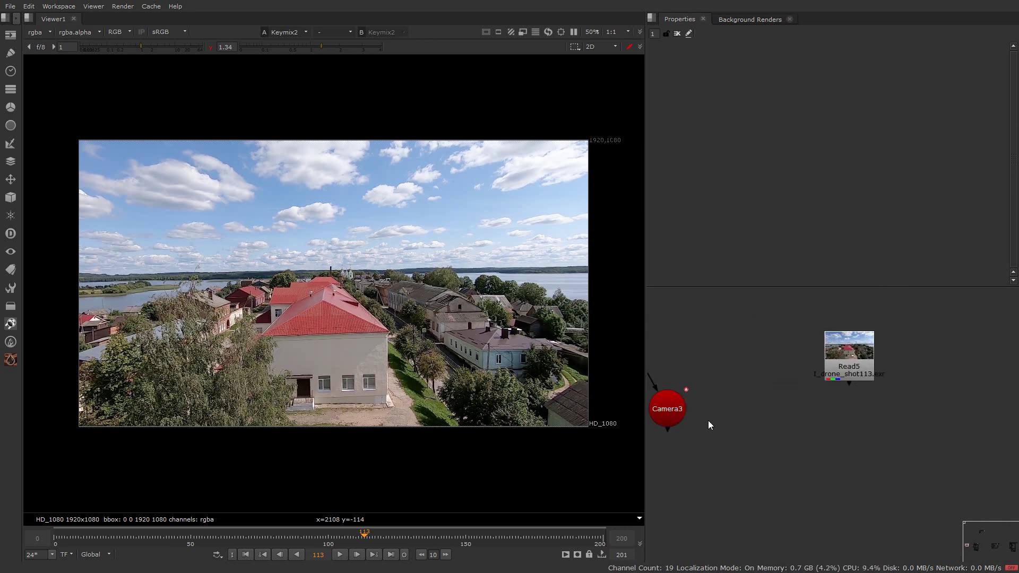
{"action": "left_click_drag", "start_coordinate": [666, 411], "coordinate": [706, 427]}
{"action": "middle_click_drag", "start_coordinate": [855, 448], "coordinate": [780, 435]}
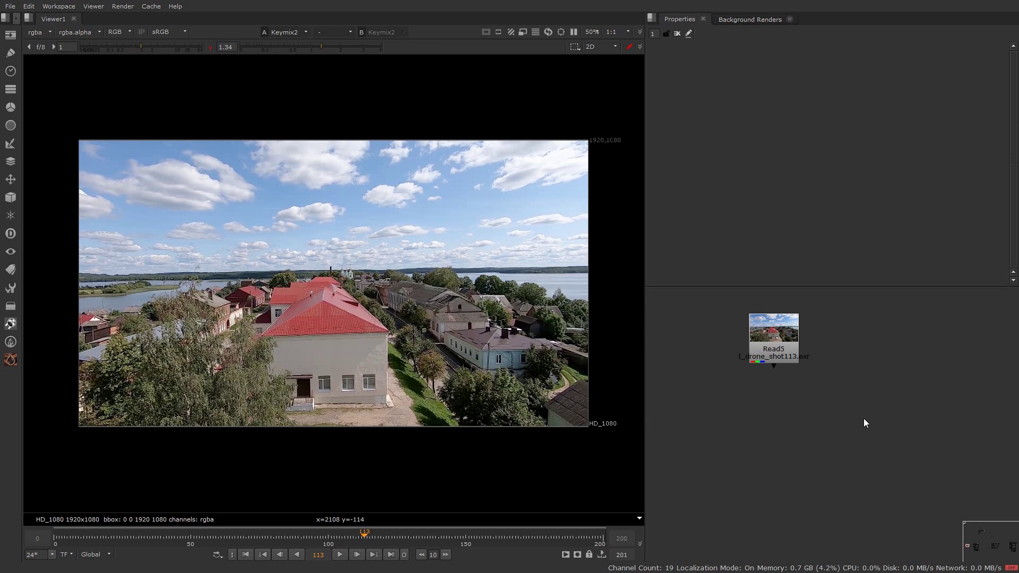
Step: Add a ModelBuilder node to the node graph and place it below the drone-shot Read node
{"action": "key", "text": "Tab"}
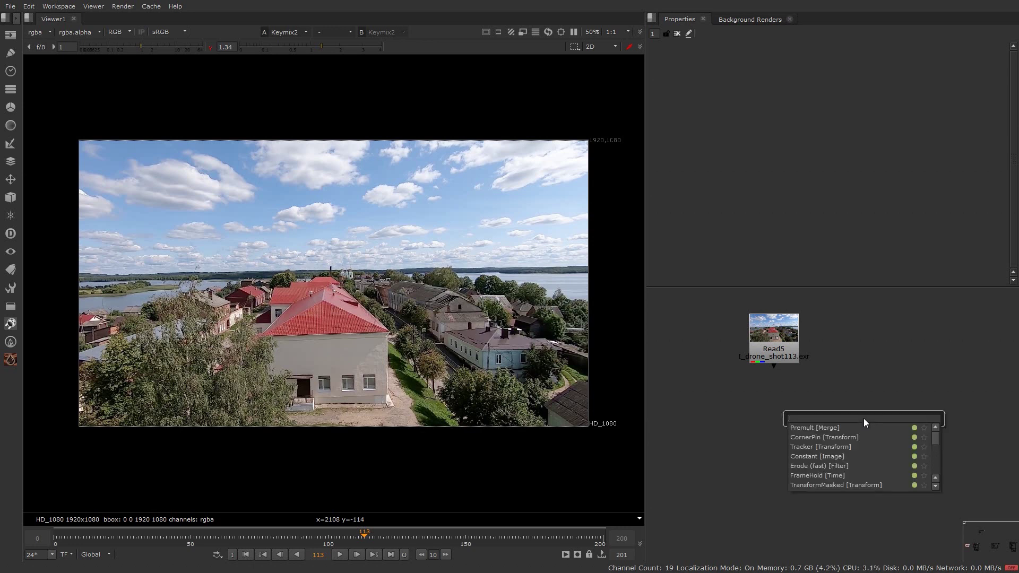
{"action": "type", "text": "model"}
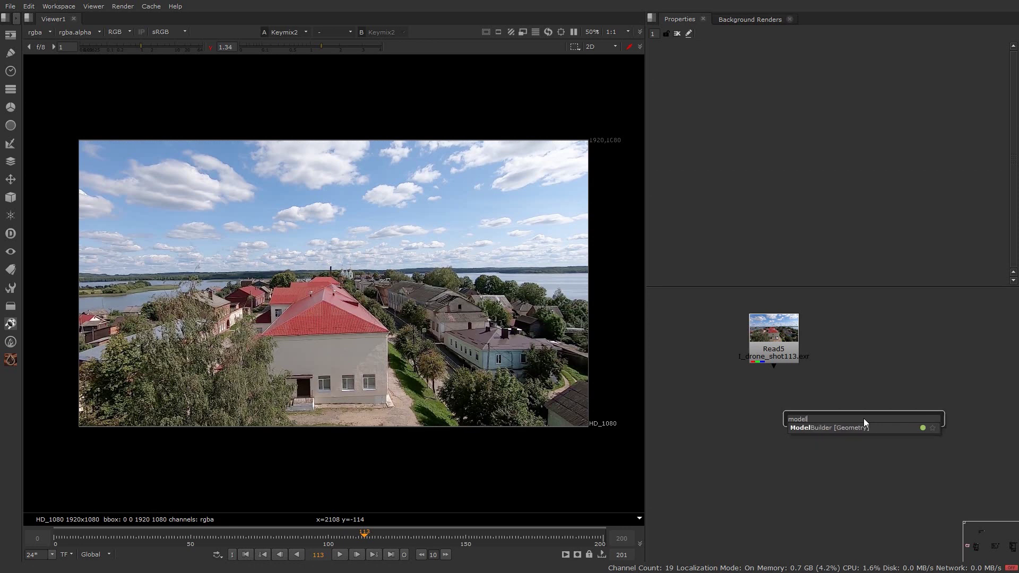
{"action": "type", "text": "builder"}
{"action": "key", "text": "Return"}
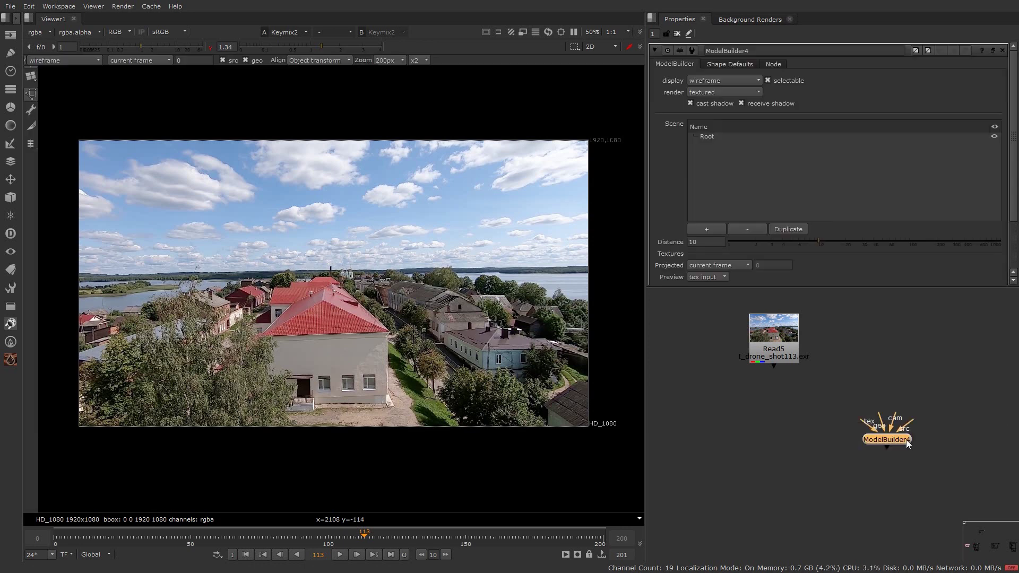
{"action": "left_click_drag", "start_coordinate": [906, 440], "coordinate": [920, 413]}
{"action": "left_click", "coordinate": [941, 406]}
{"action": "middle_click_drag", "start_coordinate": [946, 414], "coordinate": [942, 416]}
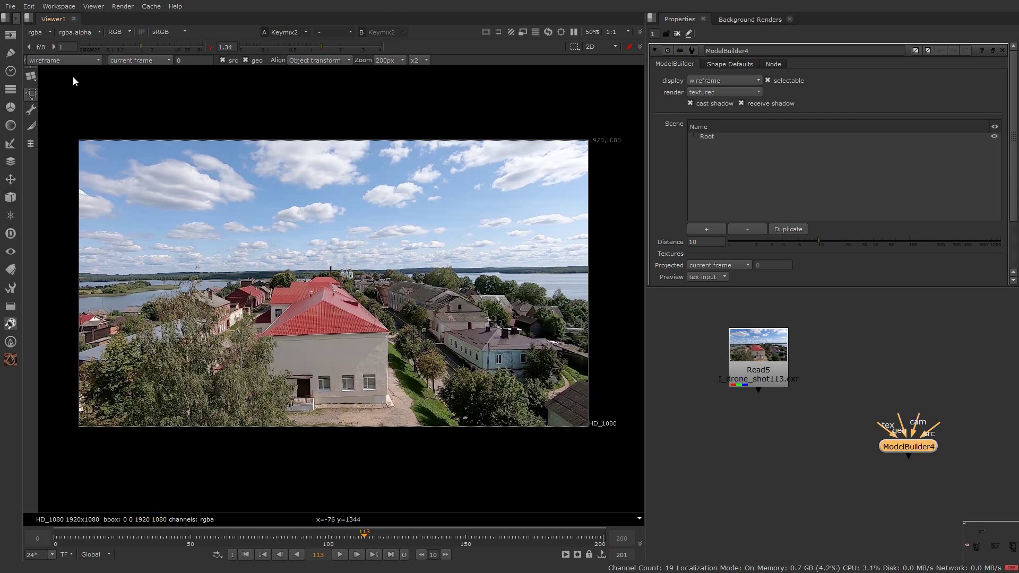
Step: Connect the new ModelBuilder node to the viewer to show its 3D scene
{"action": "key", "text": "1"}
{"action": "left_click", "coordinate": [977, 462]}
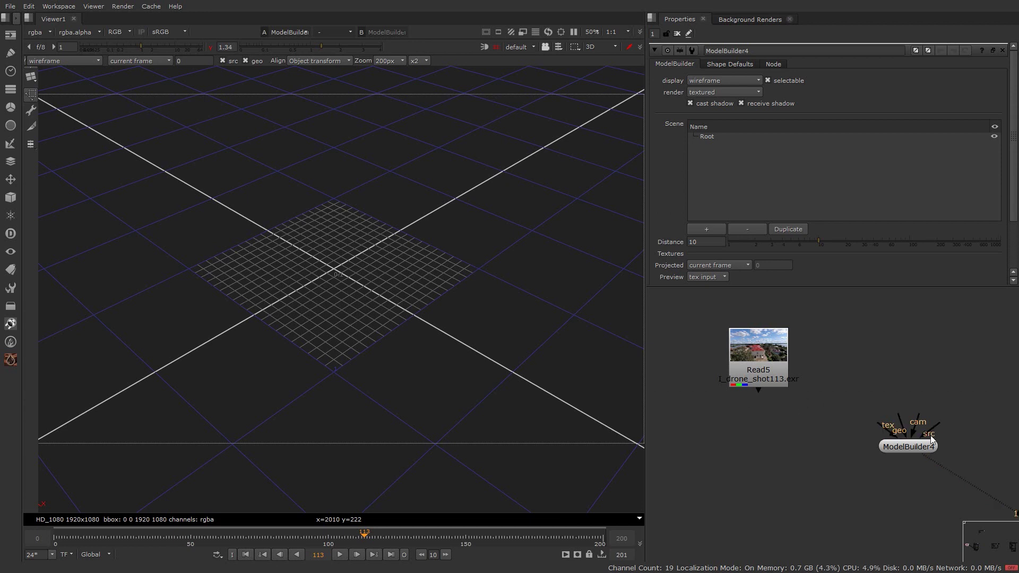
{"action": "scroll", "coordinate": [376, 260], "scroll_direction": "down", "scroll_amount": 6}
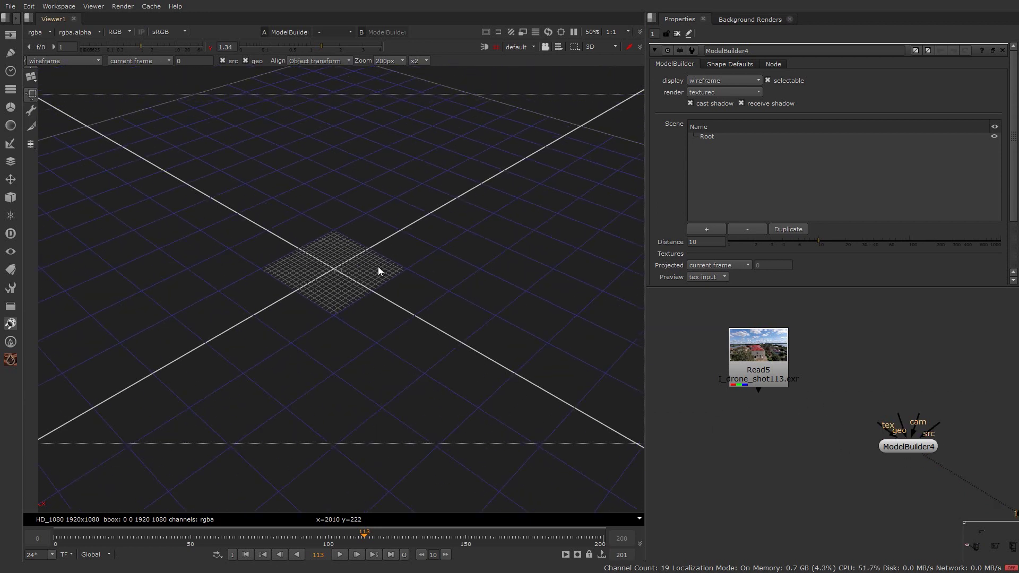
{"action": "left_click_drag", "start_coordinate": [262, 307], "coordinate": [421, 296], "text": "ctrl"}
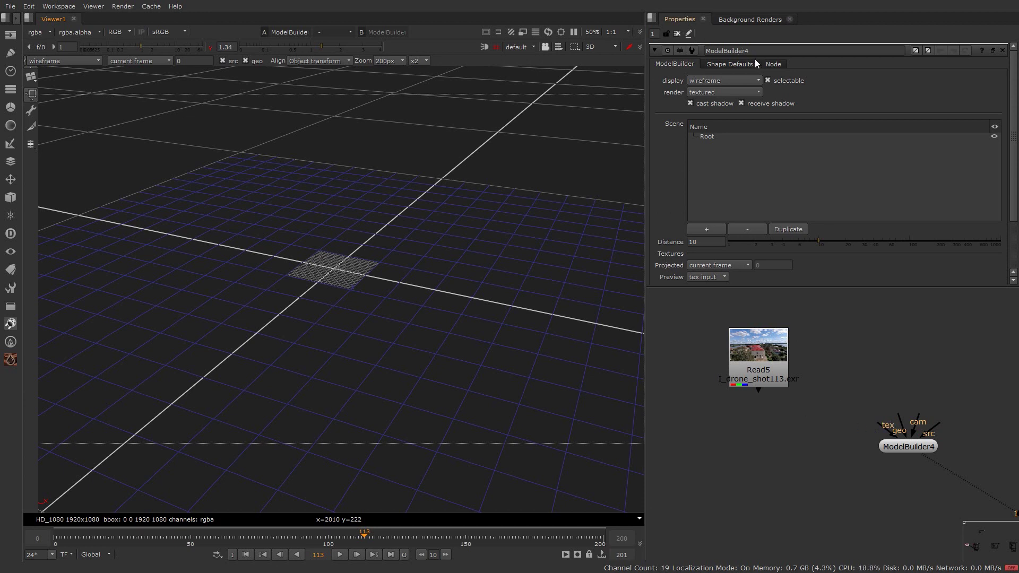
Step: Create a card with 4 rows and 4 columns from the ModelBuilder shape defaults, centred on the grid
{"action": "left_click", "coordinate": [727, 63]}
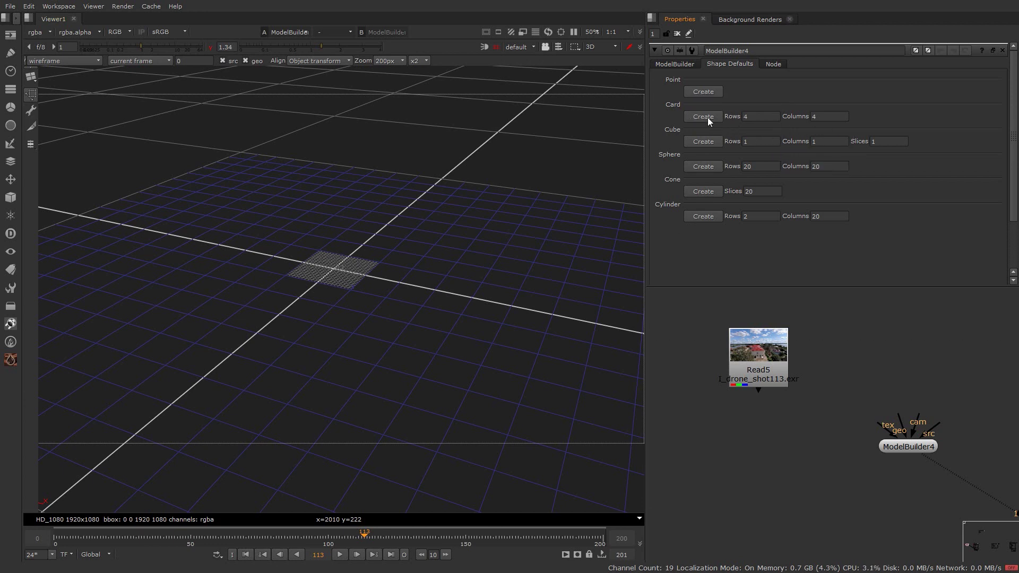
{"action": "left_click", "coordinate": [762, 117]}
{"action": "left_click", "coordinate": [828, 116]}
{"action": "left_click", "coordinate": [797, 116]}
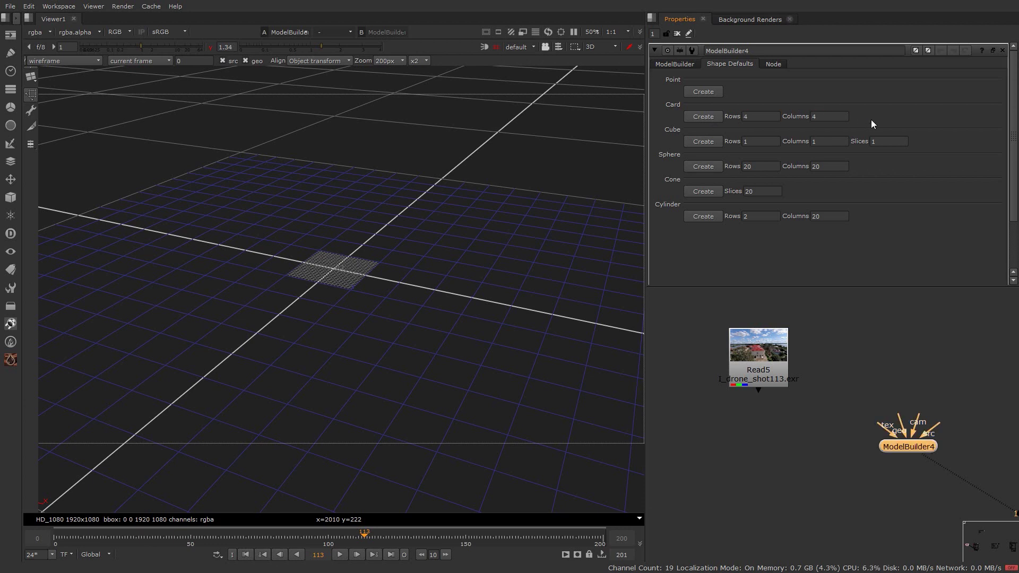
{"action": "left_click", "coordinate": [703, 116]}
{"action": "left_click_drag", "start_coordinate": [332, 268], "coordinate": [461, 257]}
{"action": "scroll", "coordinate": [278, 277], "scroll_direction": "up", "scroll_amount": 5}
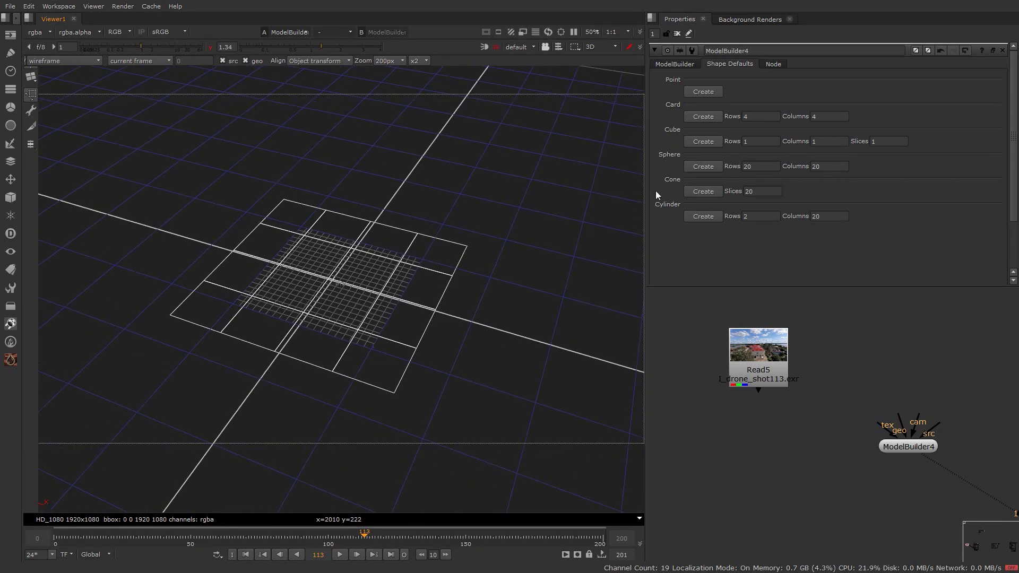
Step: Create a cone with 20 slices and place it behind the card
{"action": "left_click", "coordinate": [706, 191]}
{"action": "left_click", "coordinate": [415, 143]}
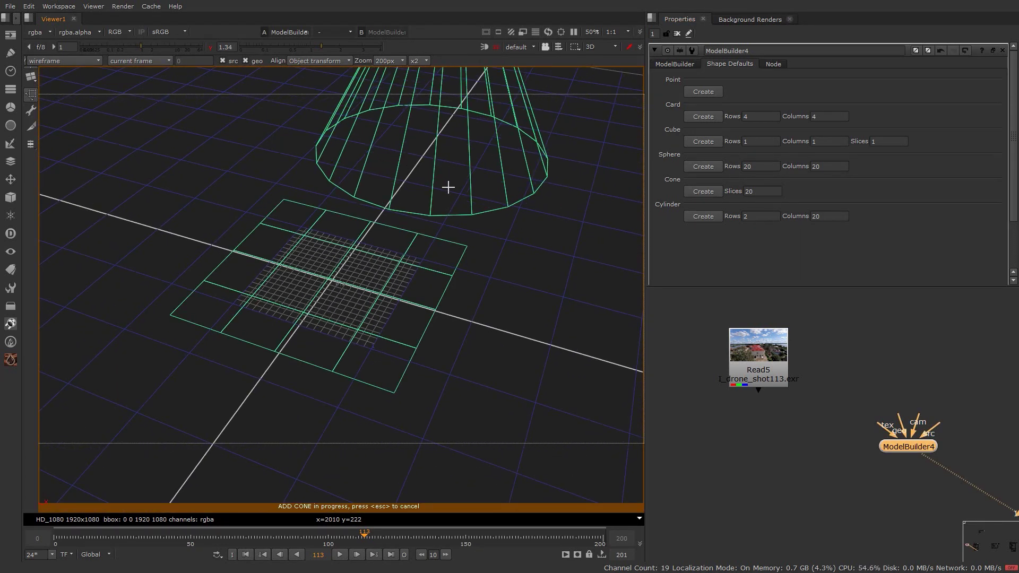
{"action": "scroll", "coordinate": [409, 161], "scroll_direction": "down", "scroll_amount": 4}
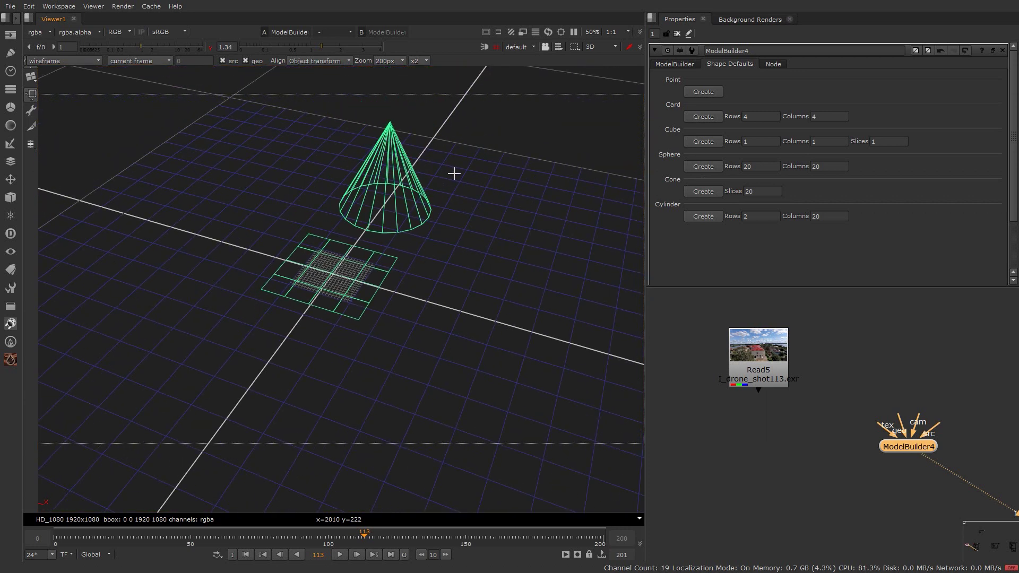
Step: Create a cube with 1 row, column and slice beside the card, and a 20-row, 20-column sphere behind it
{"action": "left_click_drag", "start_coordinate": [454, 173], "coordinate": [587, 182], "text": "ctrl"}
{"action": "left_click", "coordinate": [704, 141]}
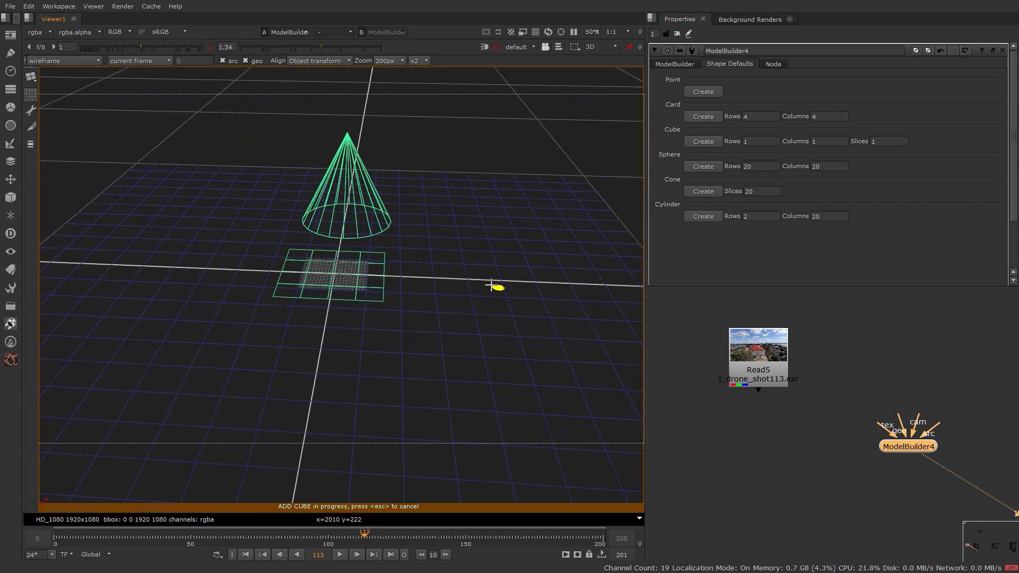
{"action": "left_click", "coordinate": [414, 307]}
{"action": "left_click", "coordinate": [703, 166]}
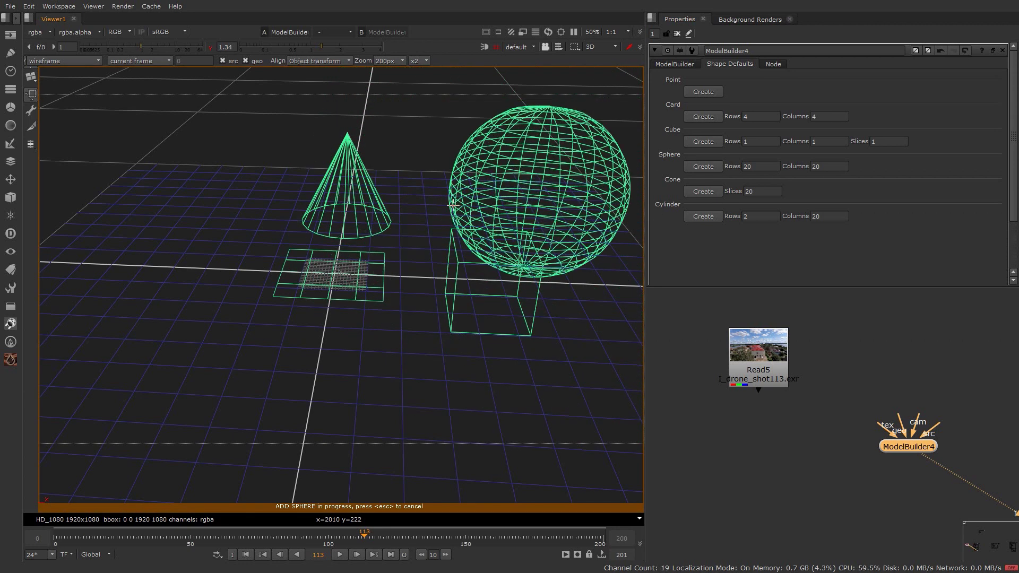
{"action": "left_click", "coordinate": [453, 192]}
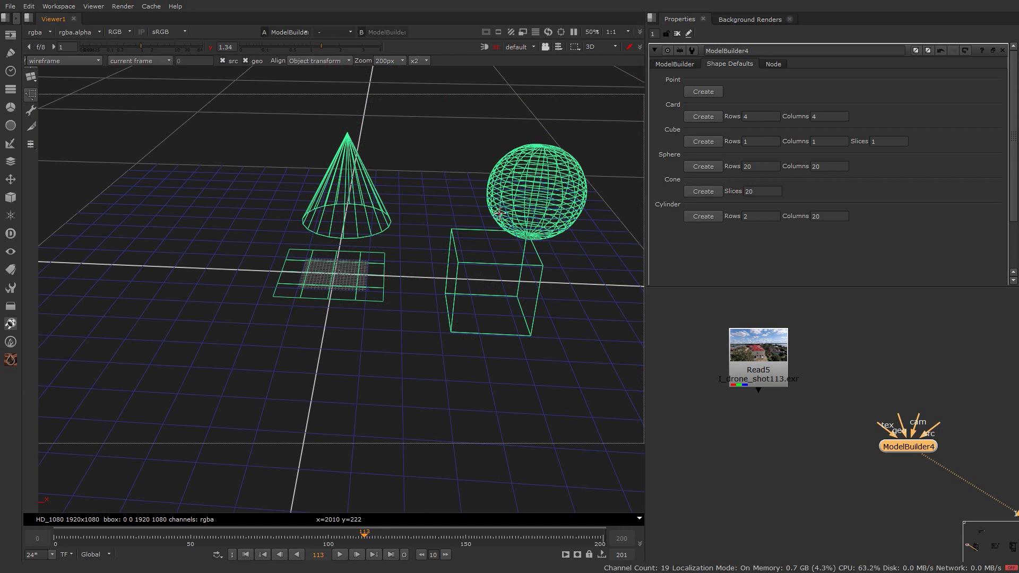
Step: Preview the ModelBuilder shapes as solid, and set their viewer display to textured
{"action": "left_click_drag", "start_coordinate": [502, 217], "coordinate": [472, 228], "text": "ctrl"}
{"action": "left_click", "coordinate": [54, 62]}
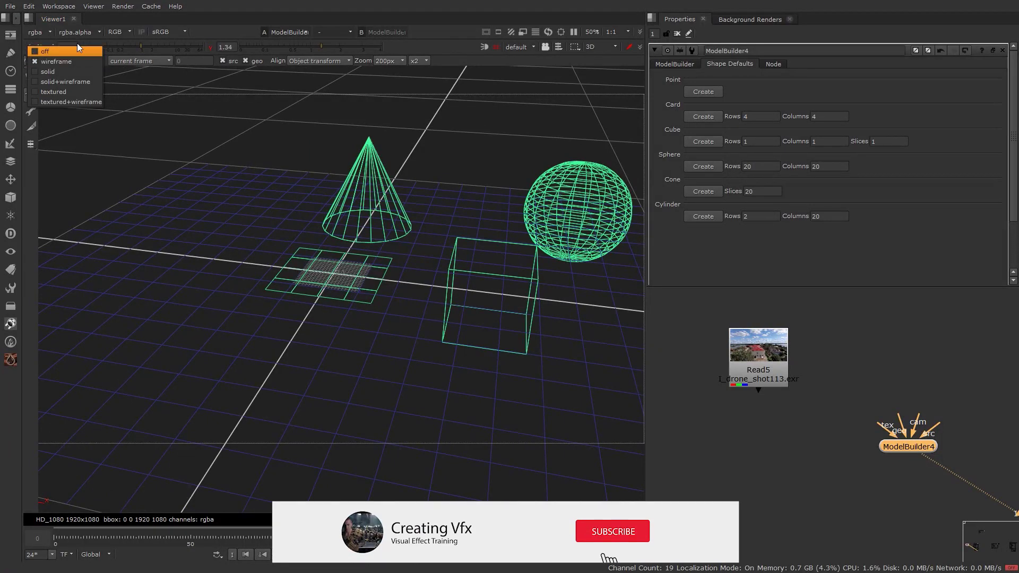
{"action": "left_click", "coordinate": [48, 71]}
{"action": "left_click", "coordinate": [502, 202]}
{"action": "left_click_drag", "start_coordinate": [479, 217], "coordinate": [422, 213], "text": "ctrl"}
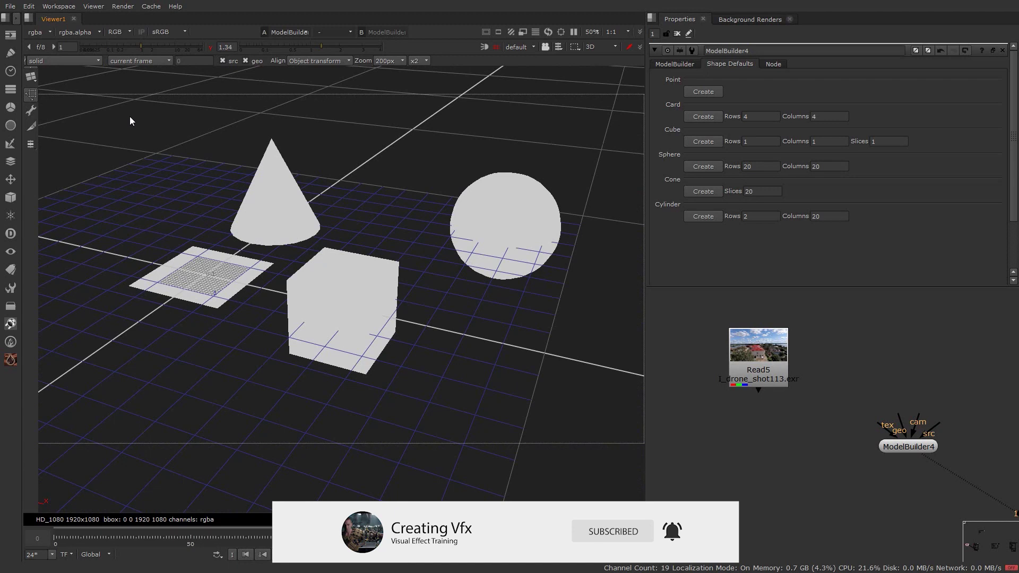
{"action": "left_click", "coordinate": [78, 61]}
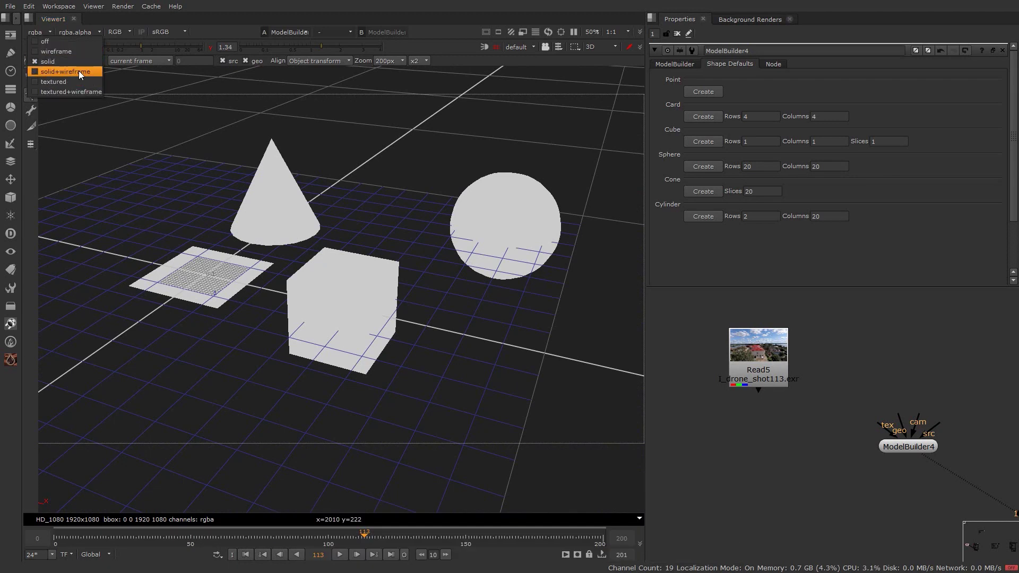
{"action": "left_click", "coordinate": [79, 81]}
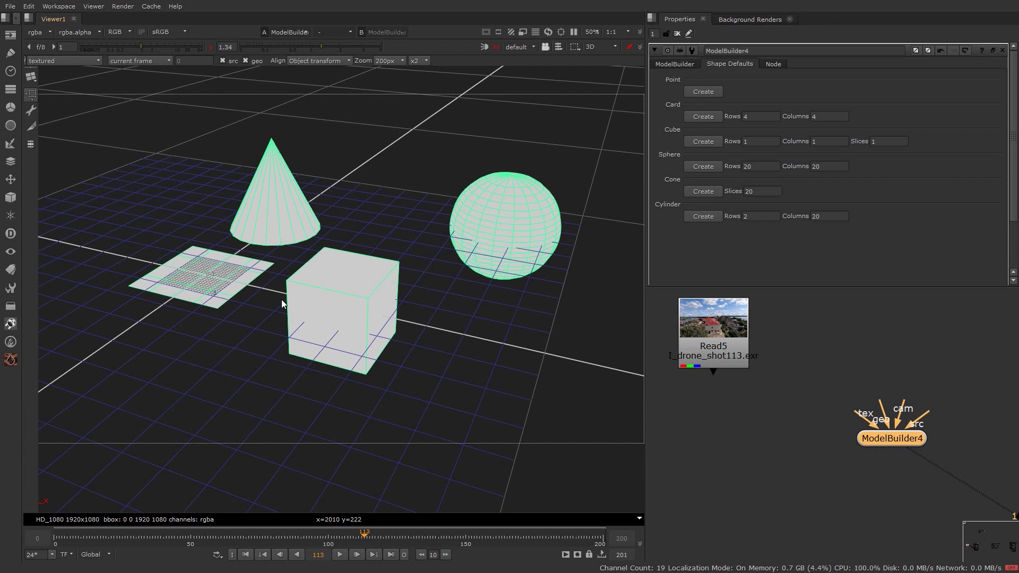
Step: Switch the ModelBuilder to edit mode with edge selection
{"action": "left_click_drag", "start_coordinate": [240, 288], "coordinate": [407, 319], "text": "ctrl"}
{"action": "scroll", "coordinate": [404, 325], "scroll_direction": "up", "scroll_amount": 4}
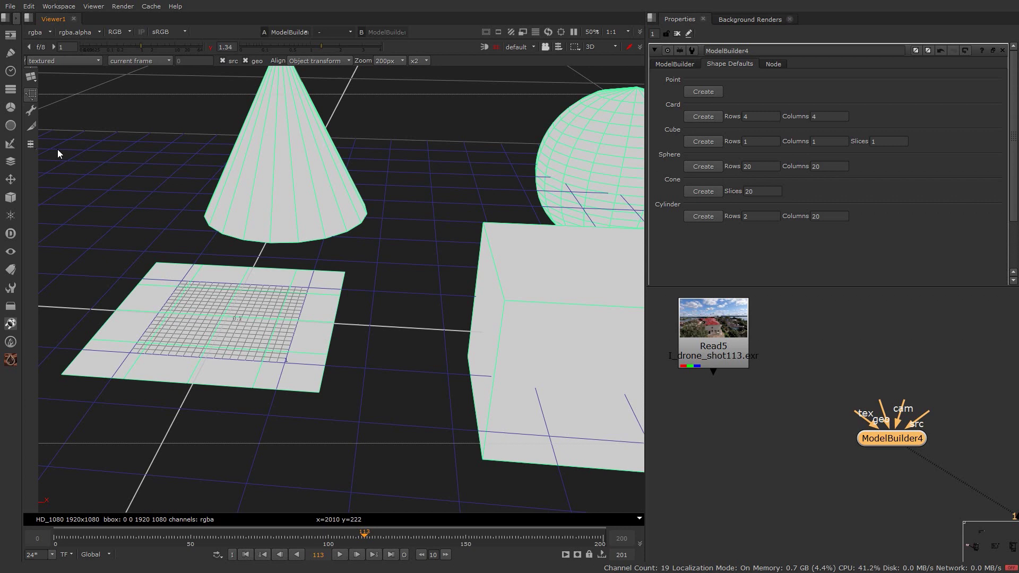
{"action": "left_click", "coordinate": [30, 112]}
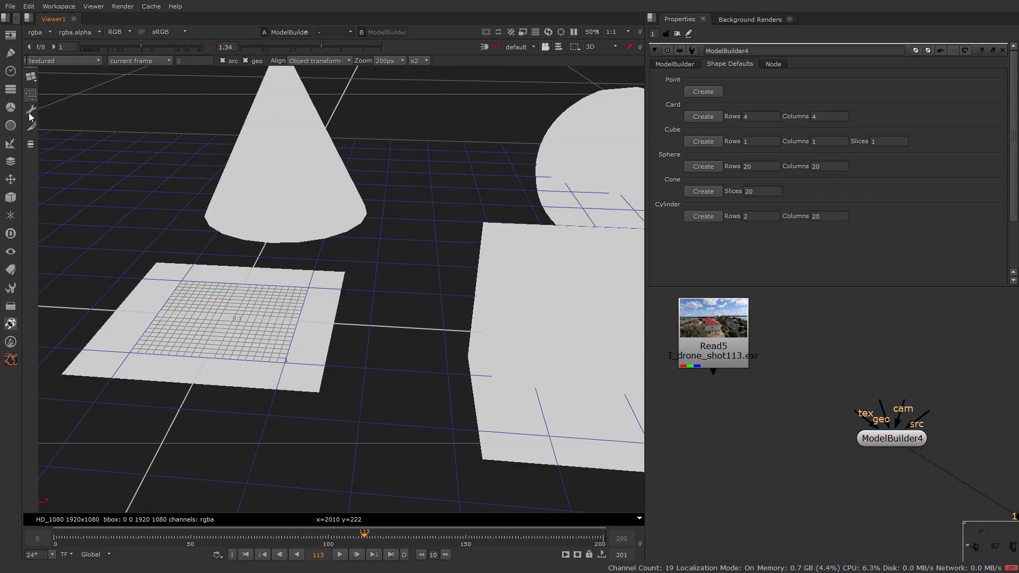
{"action": "left_click", "coordinate": [36, 148]}
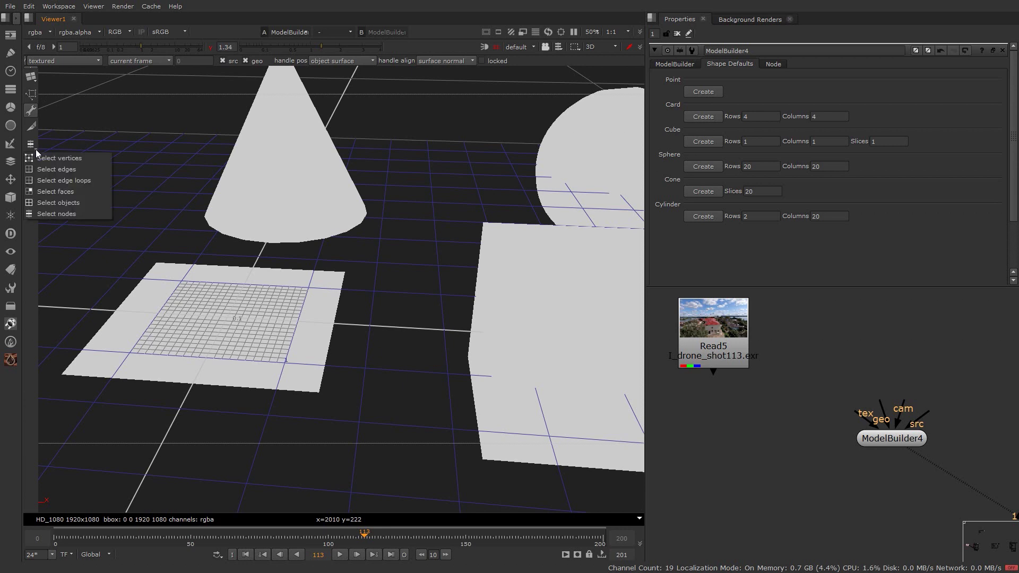
{"action": "left_click", "coordinate": [70, 181]}
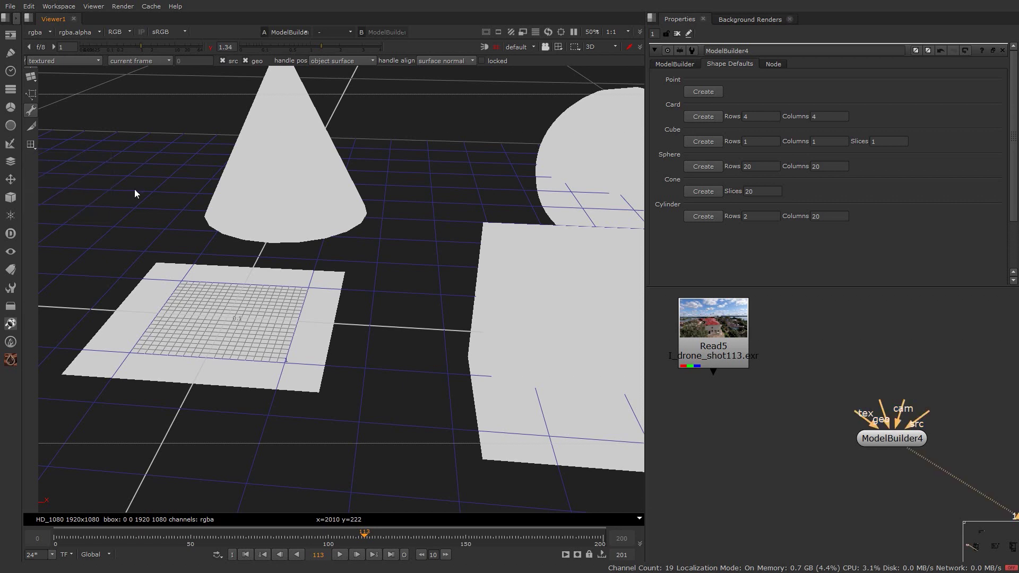
Step: Select the card's border edges nearest the cube and pull them outward to widen the card, undoing the last extra move
{"action": "left_click", "coordinate": [338, 335]}
{"action": "left_click_drag", "start_coordinate": [377, 278], "coordinate": [338, 277], "text": "shift"}
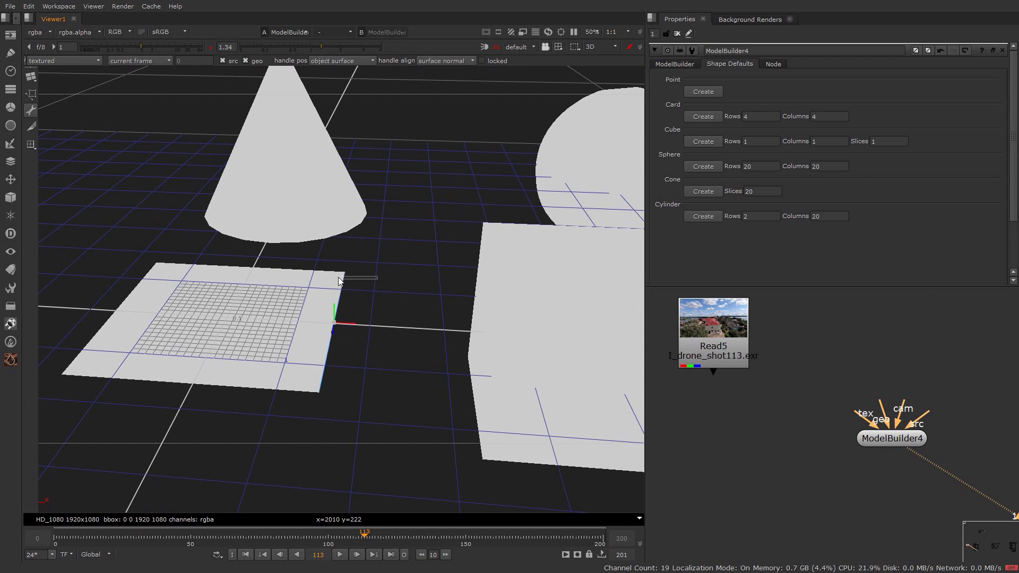
{"action": "left_click_drag", "start_coordinate": [350, 317], "coordinate": [403, 344]}
{"action": "key", "text": "ctrl+z"}
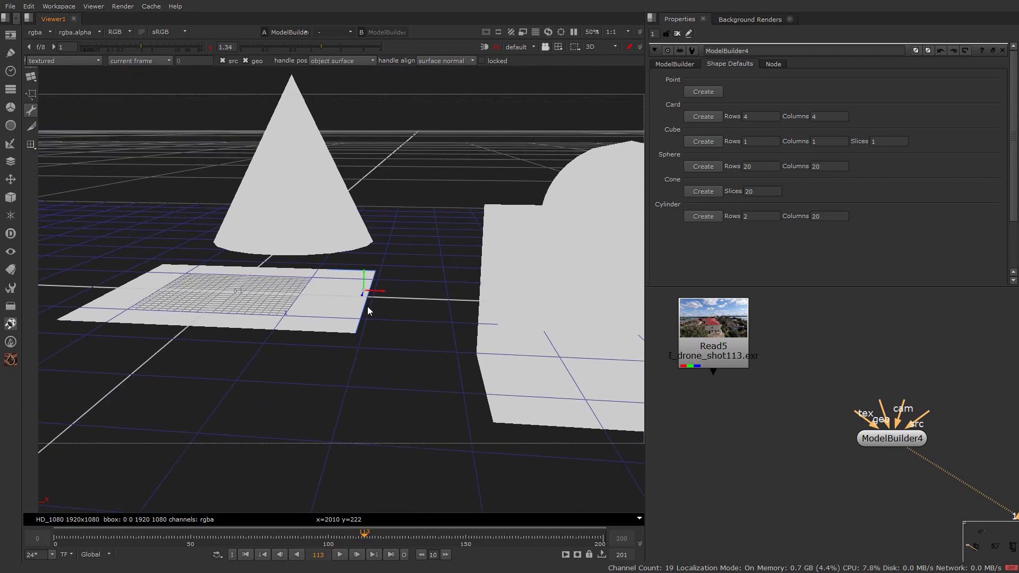
Step: Extrude the card's selected border edges and raise the new edges upward into a vertical wall
{"action": "right_click", "coordinate": [369, 307]}
{"action": "mouse_move", "coordinate": [390, 373]}
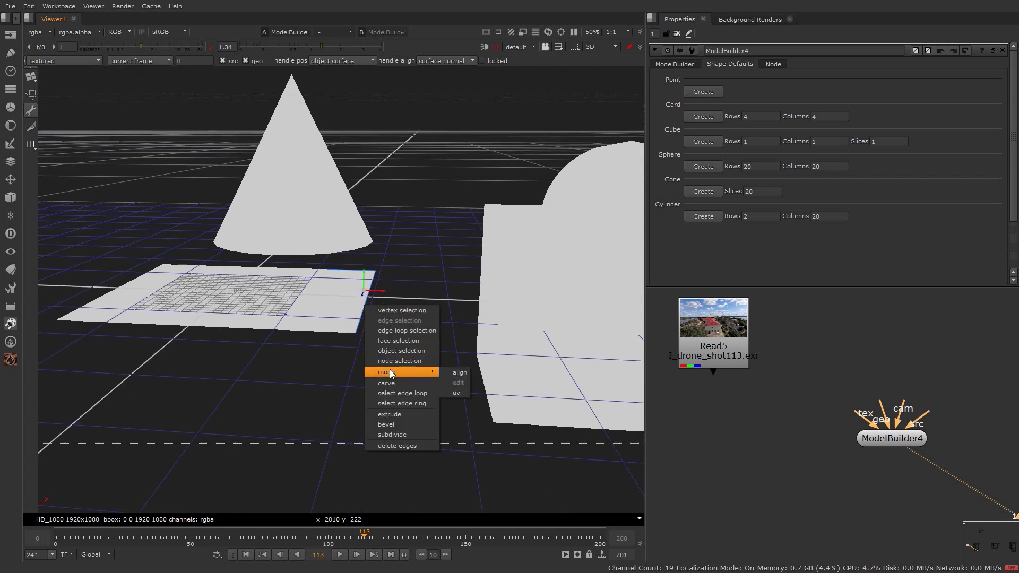
{"action": "left_click", "coordinate": [392, 414]}
{"action": "left_click_drag", "start_coordinate": [378, 282], "coordinate": [384, 208]}
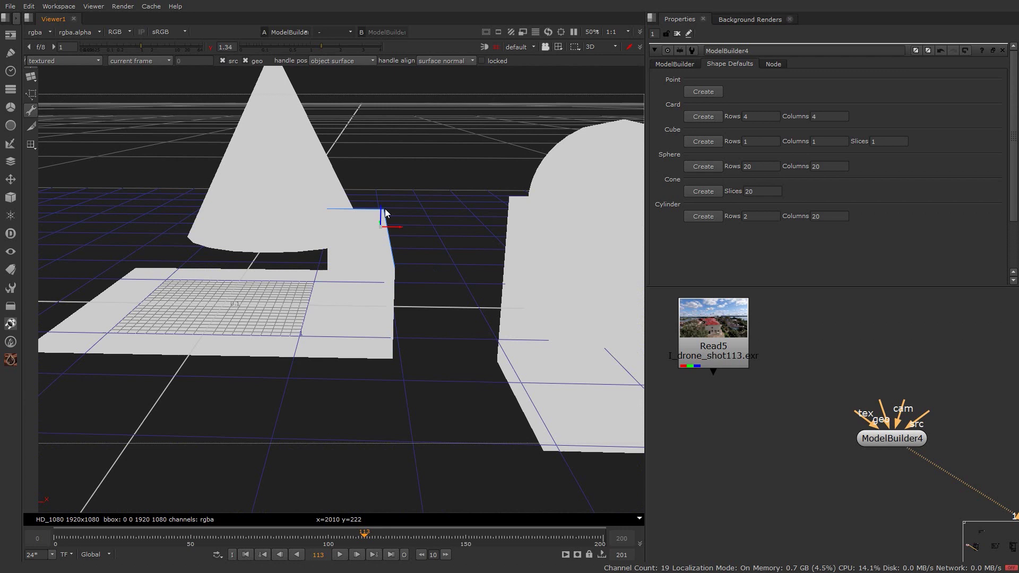
Step: Extrude the raised wall's top edges and pull the new edges horizontally back over the card to form a roof
{"action": "left_click_drag", "start_coordinate": [282, 227], "coordinate": [419, 271], "text": "ctrl"}
{"action": "right_click", "coordinate": [416, 278]}
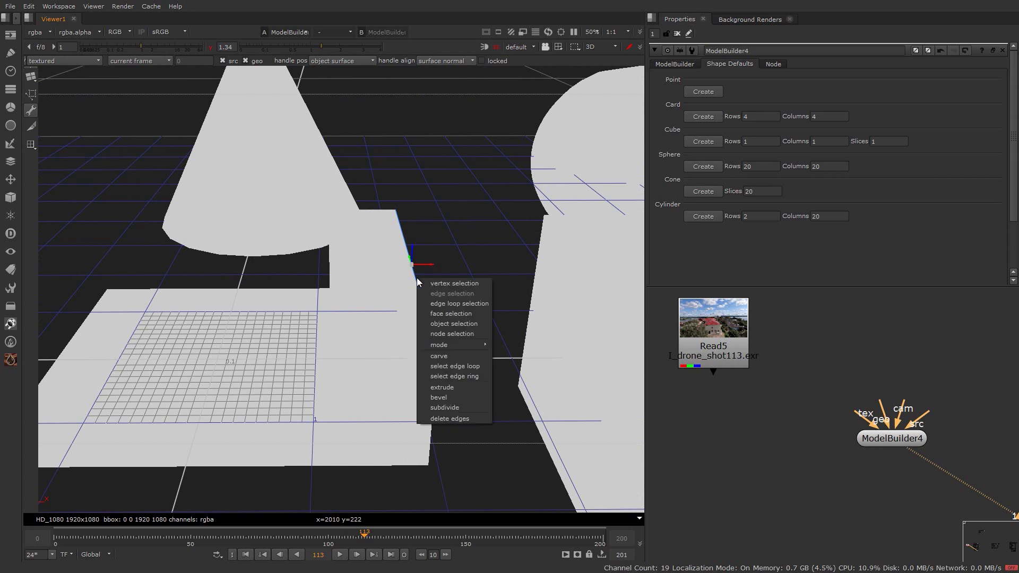
{"action": "left_click", "coordinate": [454, 387]}
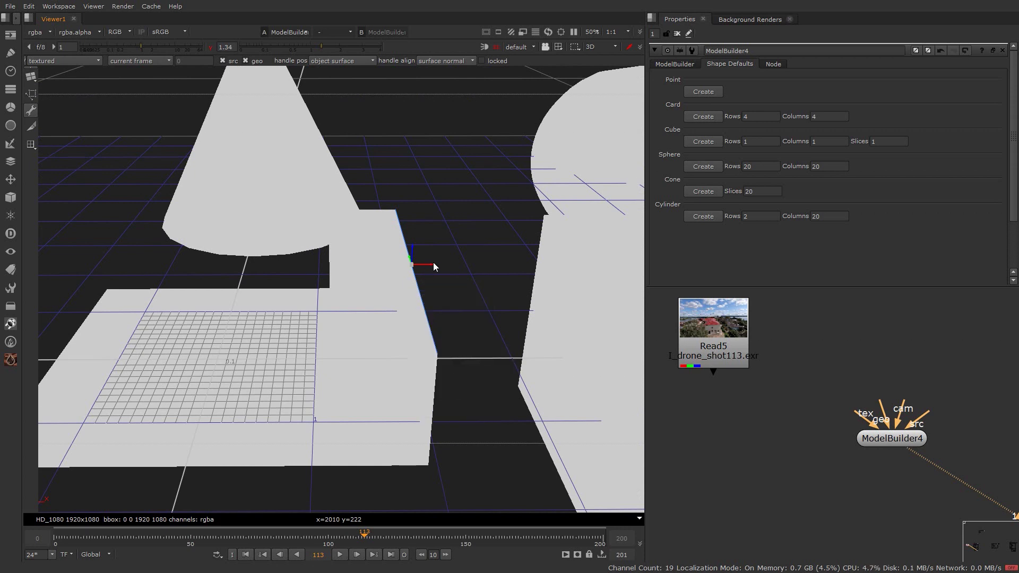
{"action": "left_click_drag", "start_coordinate": [424, 247], "coordinate": [225, 241]}
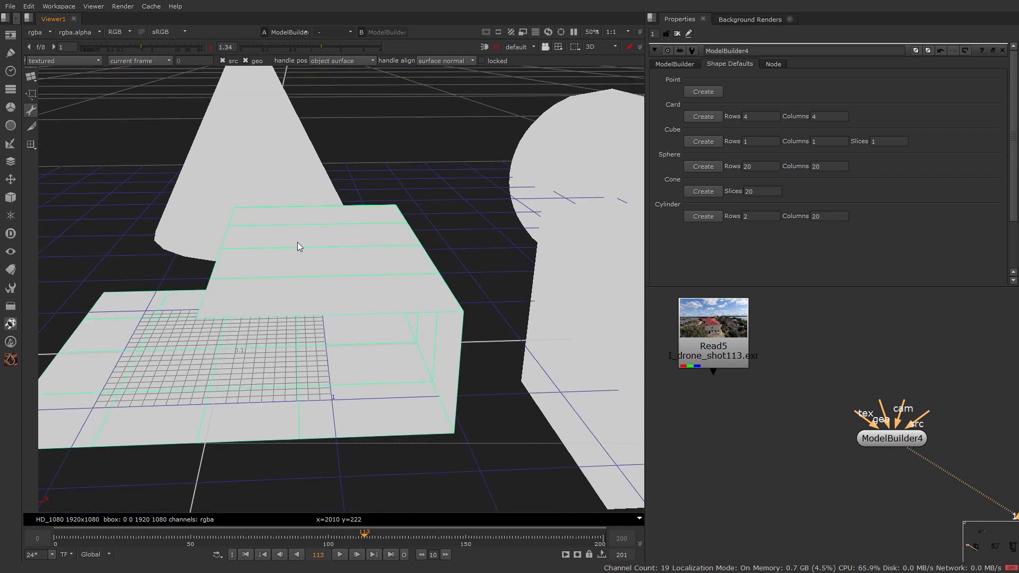
{"action": "left_click_drag", "start_coordinate": [297, 245], "coordinate": [350, 278], "text": "ctrl"}
Step: Delete the existing ModelBuilder node and create a fresh, empty one beside Read5 and Camera3
{"action": "scroll", "coordinate": [879, 409], "scroll_direction": "down", "scroll_amount": 4}
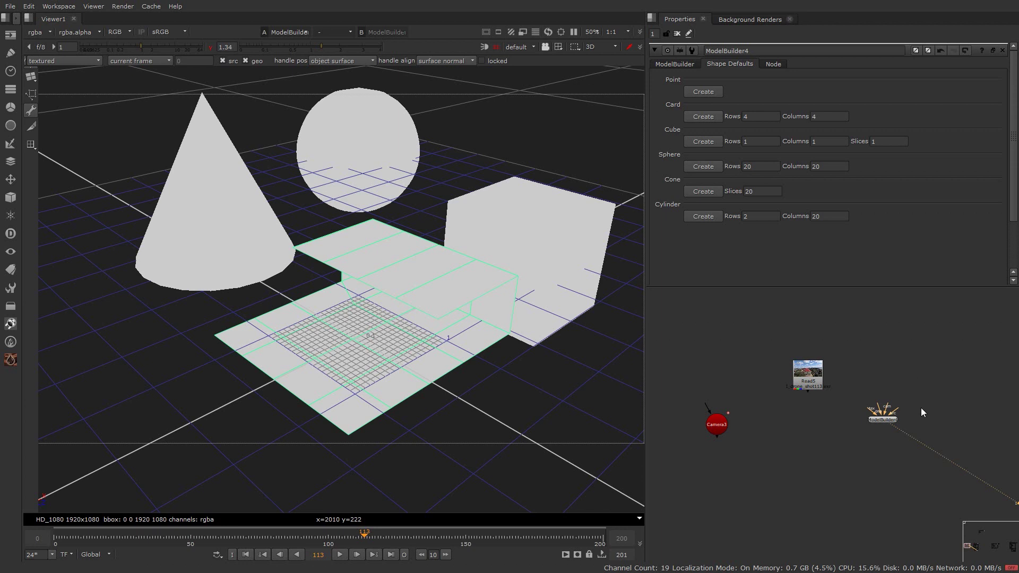
{"action": "key", "text": "Delete"}
{"action": "key", "text": "Tab"}
{"action": "type", "text": "model"}
{"action": "key", "text": "Return"}
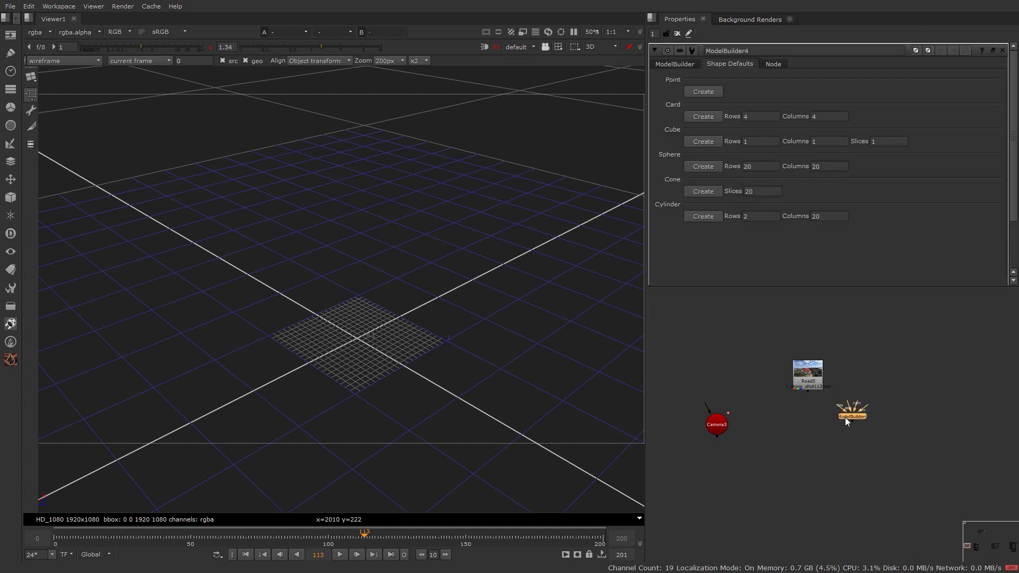
Step: Connect Camera3 to the new ModelBuilder's cam input and Read5 to its src input
{"action": "scroll", "coordinate": [845, 417], "scroll_direction": "up", "scroll_amount": 3}
{"action": "left_click_drag", "start_coordinate": [845, 424], "coordinate": [764, 422]}
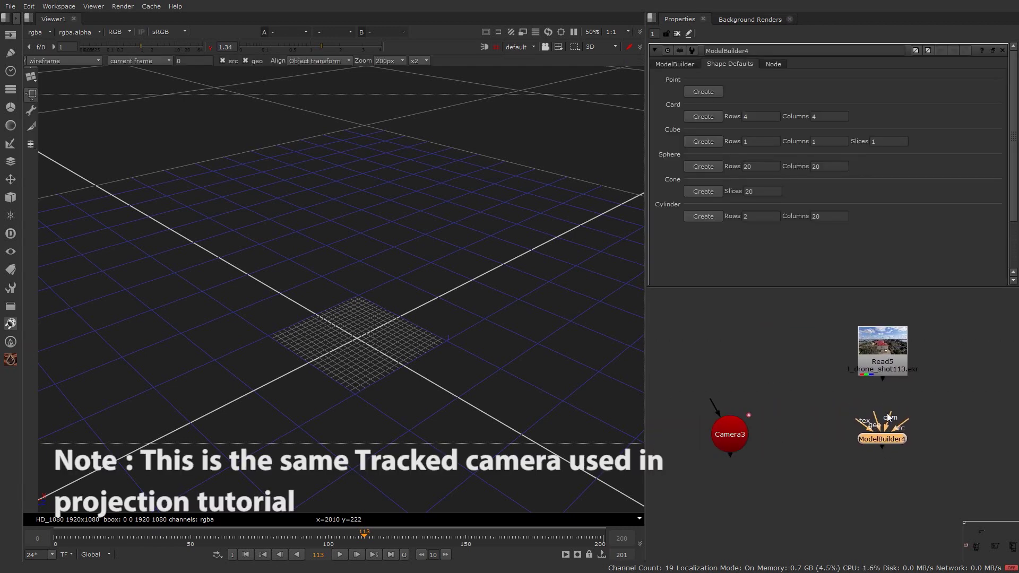
{"action": "left_click_drag", "start_coordinate": [889, 418], "coordinate": [727, 435]}
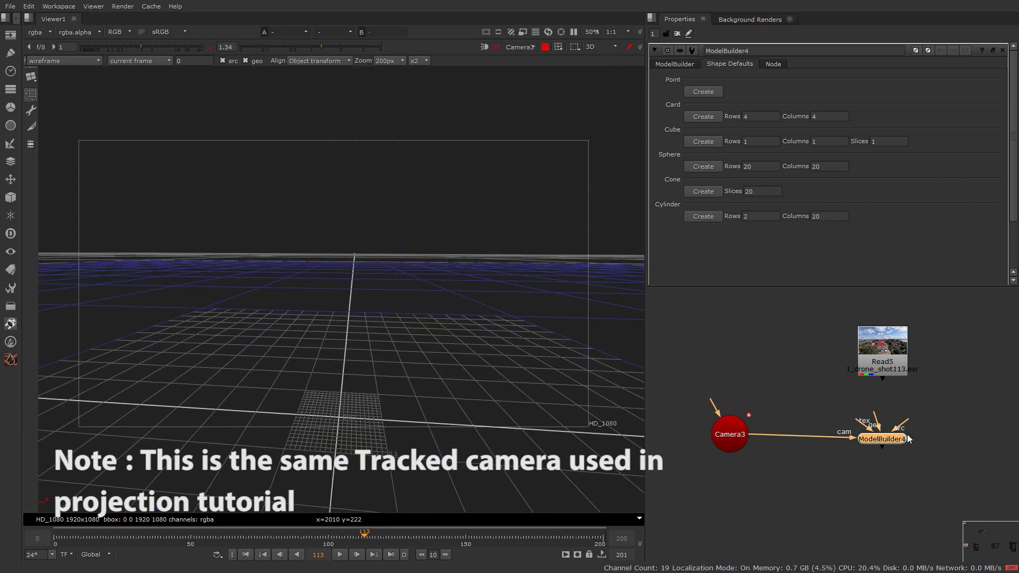
{"action": "left_click_drag", "start_coordinate": [909, 438], "coordinate": [901, 441]}
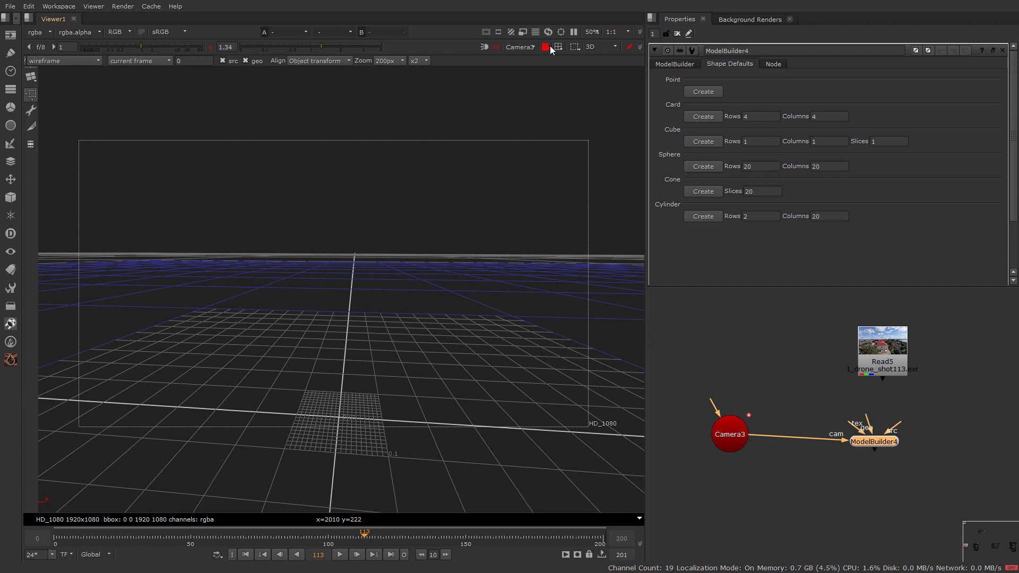
{"action": "left_click_drag", "start_coordinate": [879, 443], "coordinate": [889, 437]}
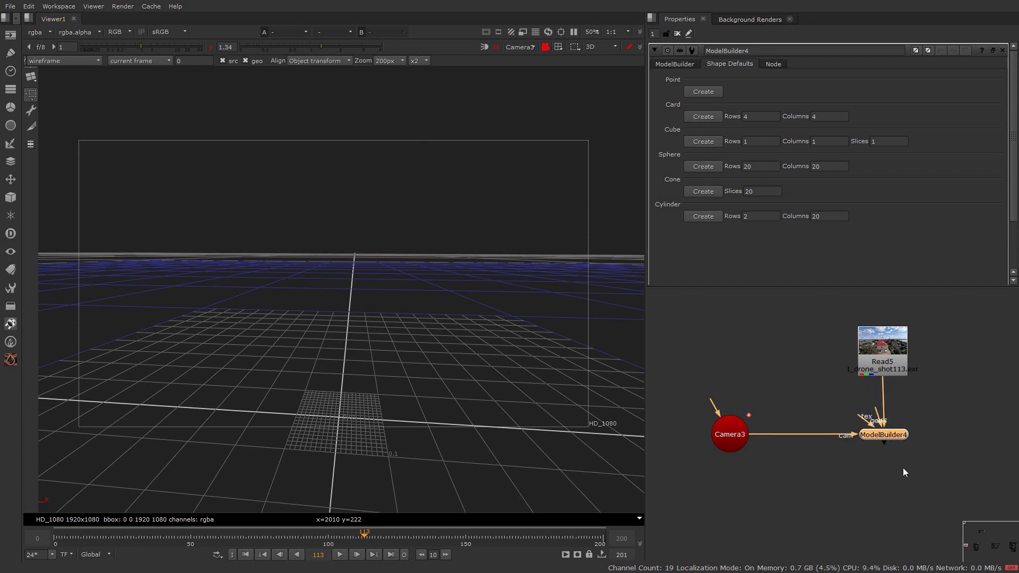
Step: Display the ModelBuilder in the viewer, scrub through the tracked drone footage, and park at frame 0
{"action": "key", "text": "1"}
{"action": "left_click", "coordinate": [808, 485]}
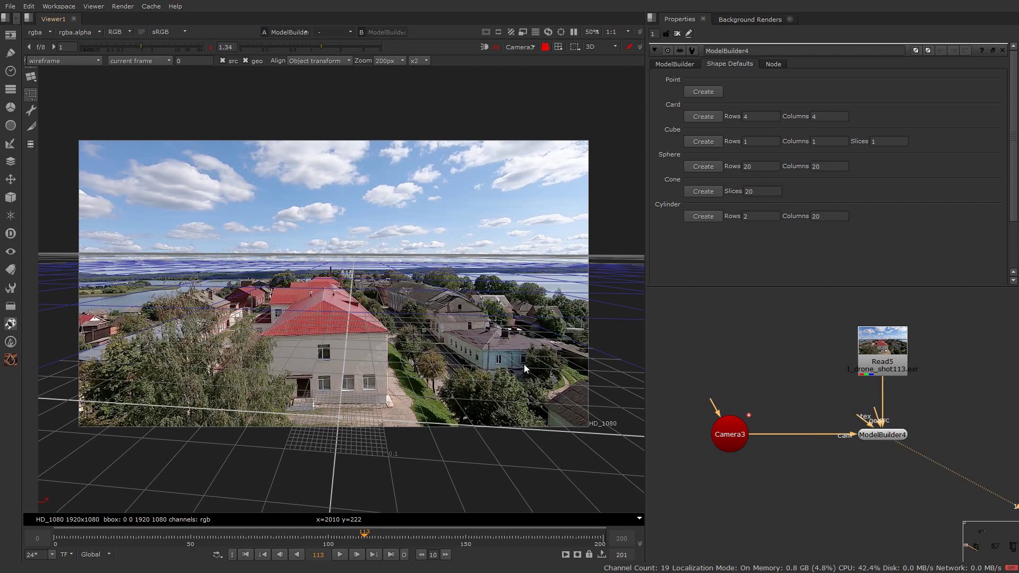
{"action": "left_click_drag", "start_coordinate": [145, 538], "coordinate": [369, 554]}
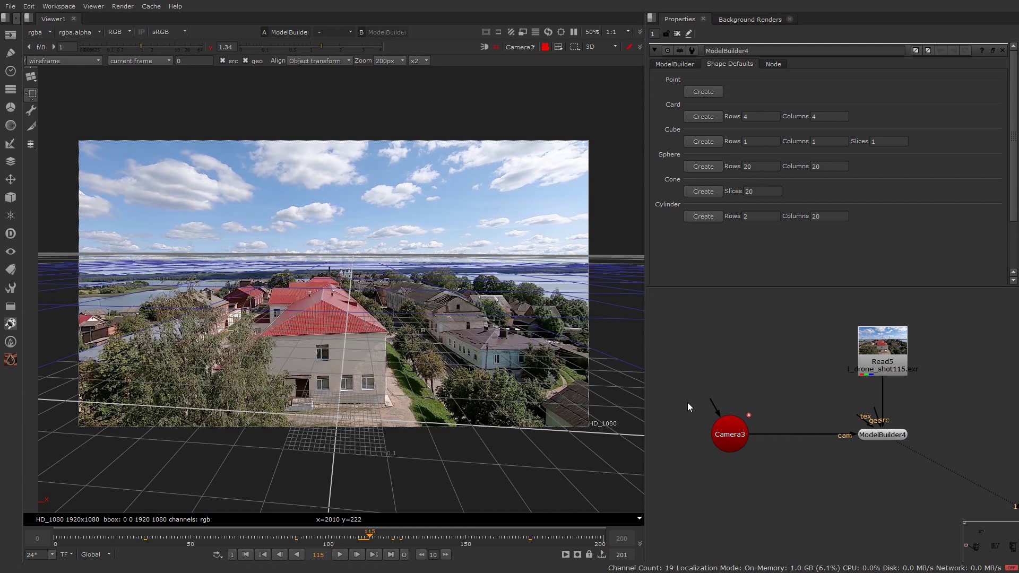
{"action": "left_click", "coordinate": [75, 540]}
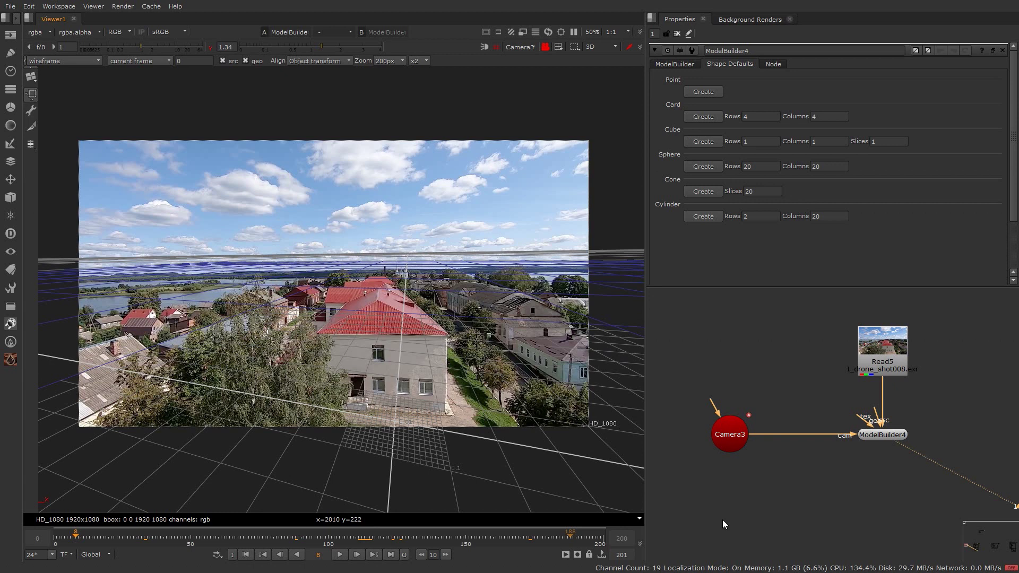
{"action": "left_click", "coordinate": [55, 539]}
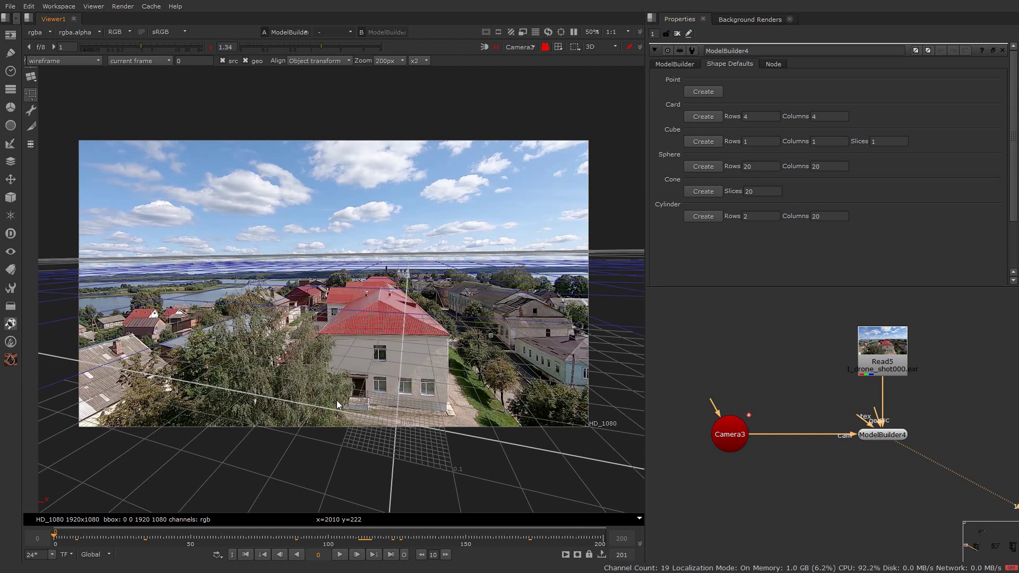
Step: Add a cube shape on the ground in front of the red-roofed building
{"action": "left_click", "coordinate": [31, 77]}
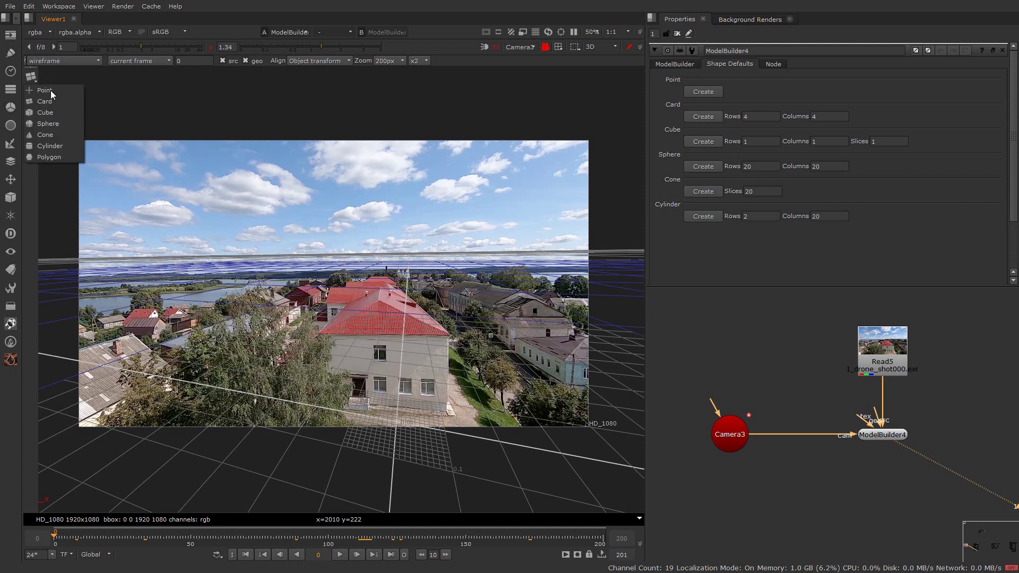
{"action": "left_click", "coordinate": [82, 78]}
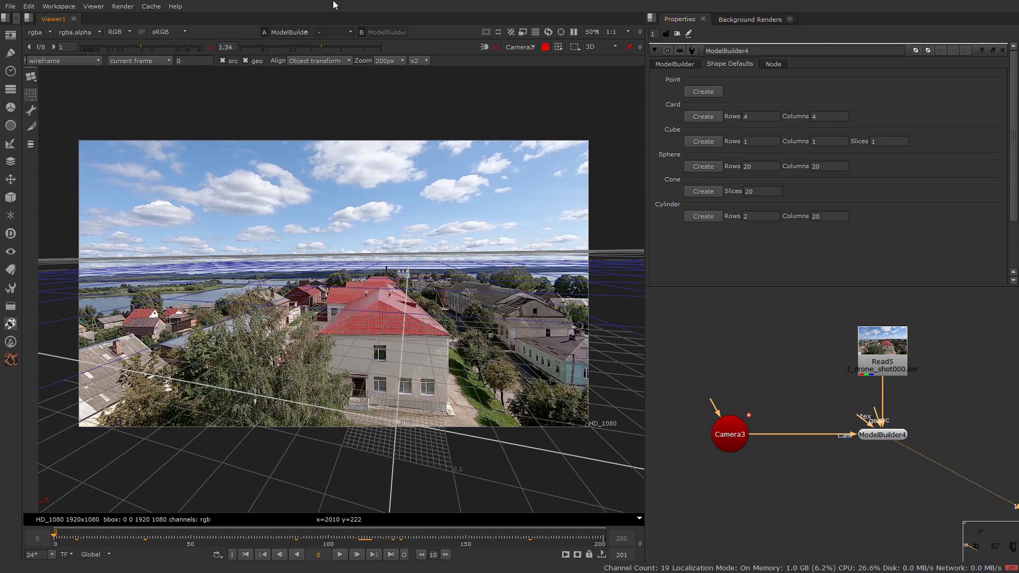
{"action": "left_click", "coordinate": [32, 78]}
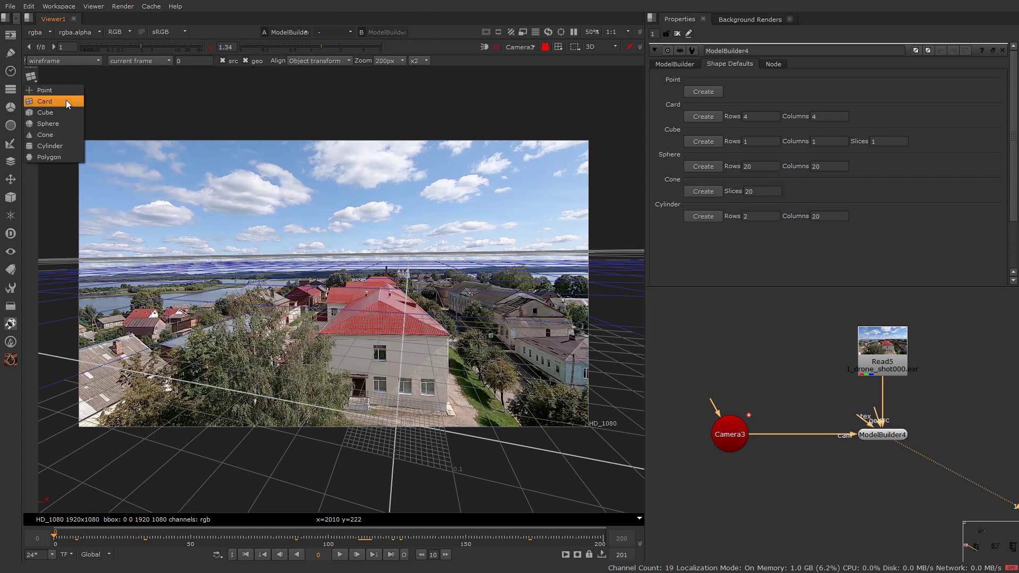
{"action": "left_click", "coordinate": [65, 110]}
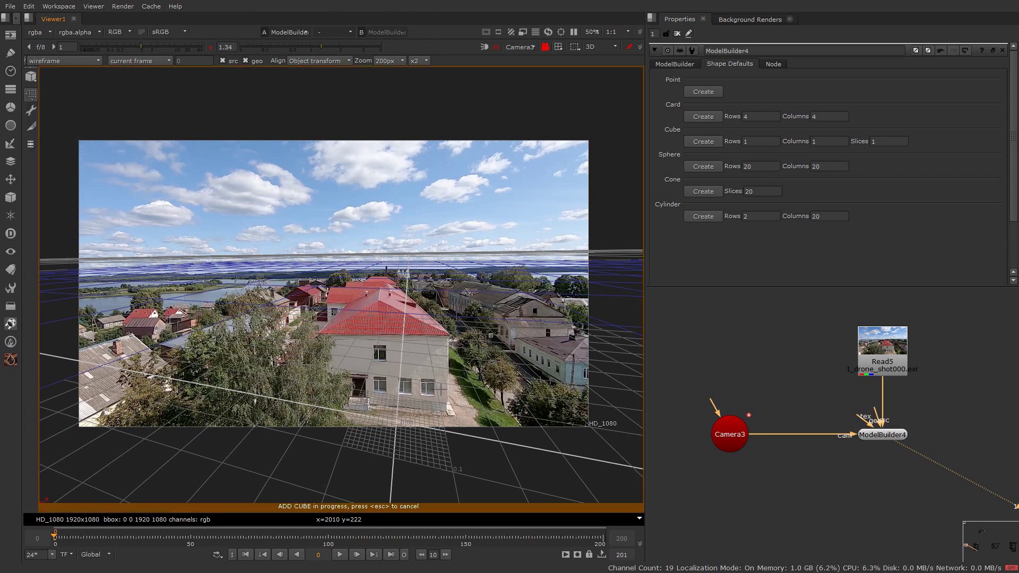
{"action": "left_click", "coordinate": [372, 428]}
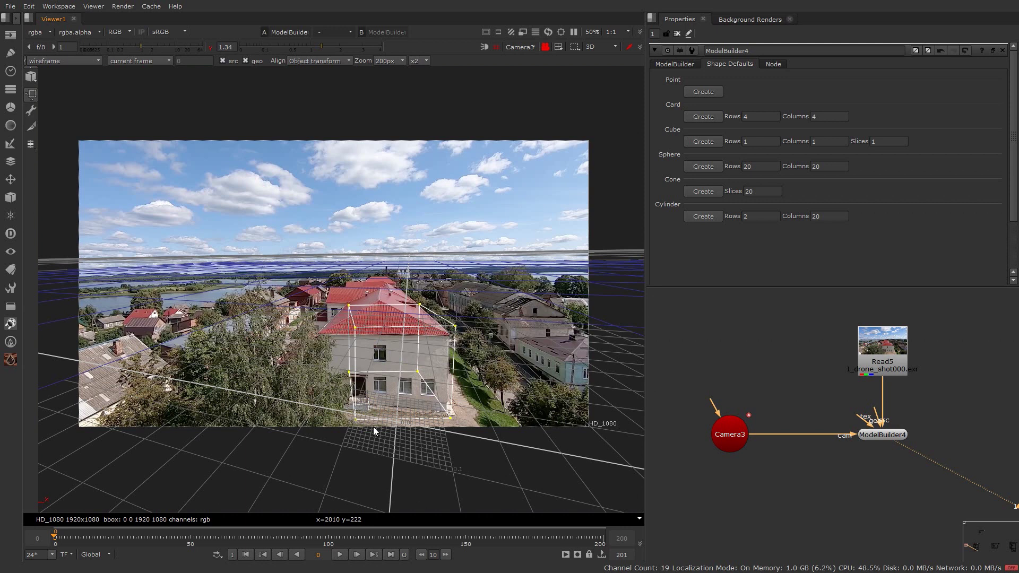
Step: Align the cube's front corners at frame 0 with the building's eave corner, its wall base, and the base beside the entrance steps
{"action": "scroll", "coordinate": [372, 430], "scroll_direction": "up", "scroll_amount": 3}
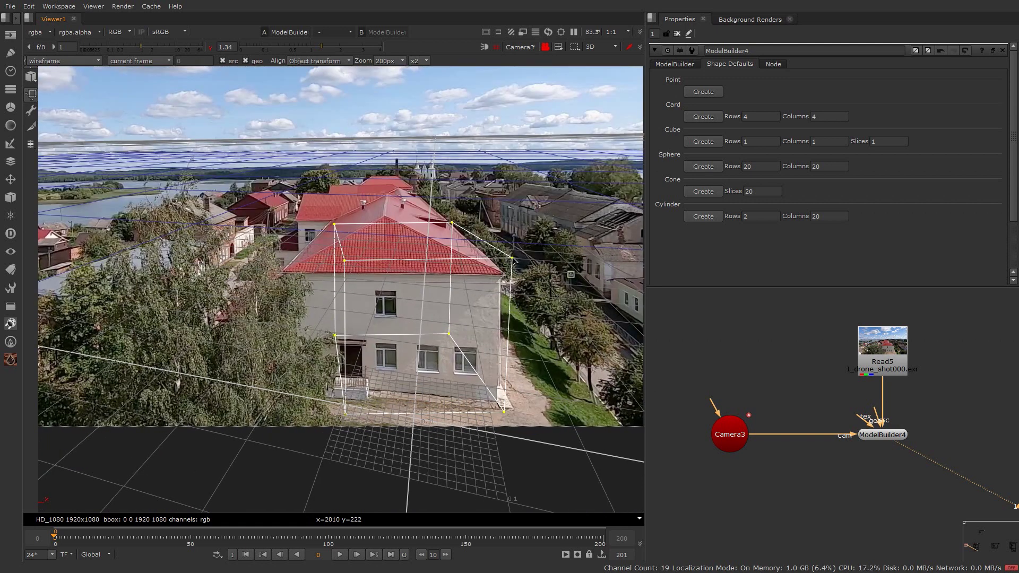
{"action": "left_click_drag", "start_coordinate": [514, 259], "coordinate": [502, 277]}
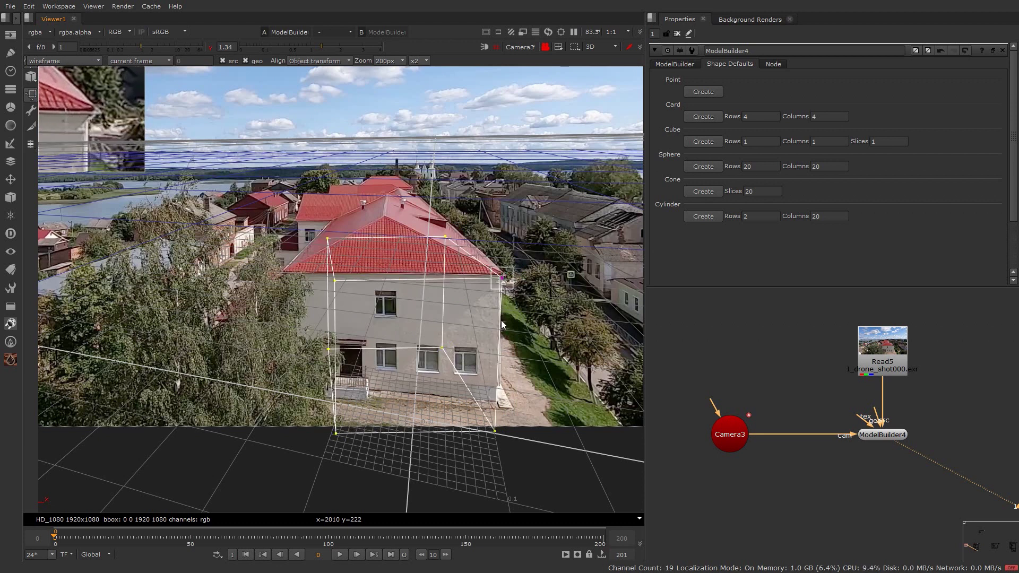
{"action": "left_click_drag", "start_coordinate": [495, 431], "coordinate": [496, 401]}
{"action": "left_click_drag", "start_coordinate": [359, 413], "coordinate": [370, 393]}
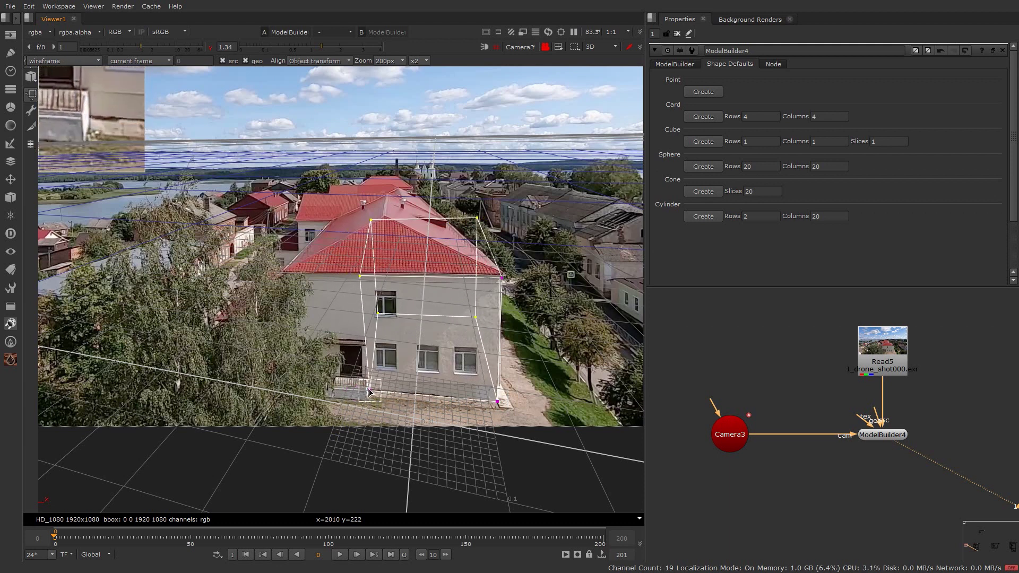
Step: Fit the cube's rear corners along the building's depth and refine its front top corners along the eave line at frame 0
{"action": "scroll", "coordinate": [483, 207], "scroll_direction": "up", "scroll_amount": 5}
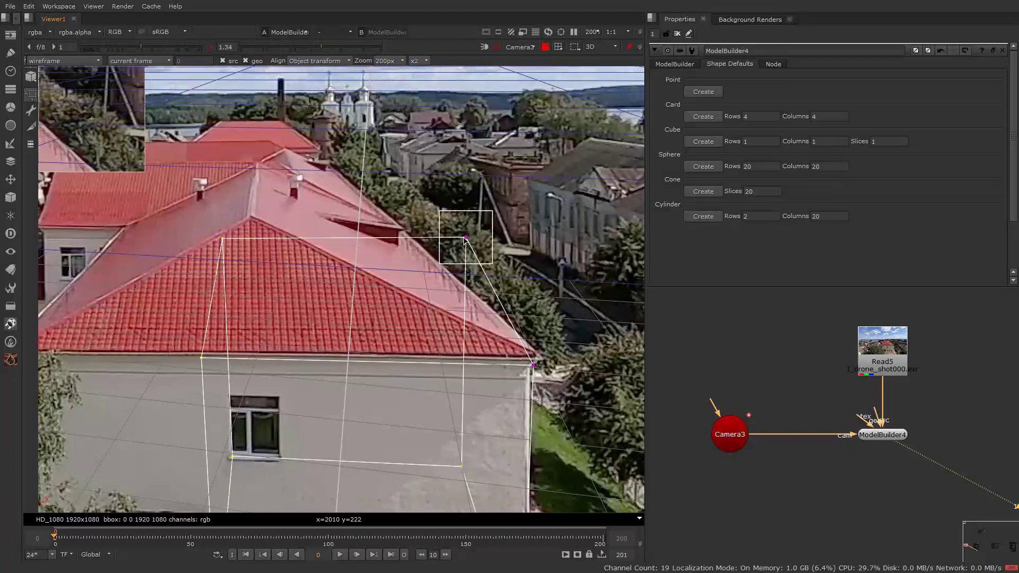
{"action": "left_click_drag", "start_coordinate": [465, 240], "coordinate": [426, 266]}
{"action": "left_click_drag", "start_coordinate": [533, 365], "coordinate": [527, 358]}
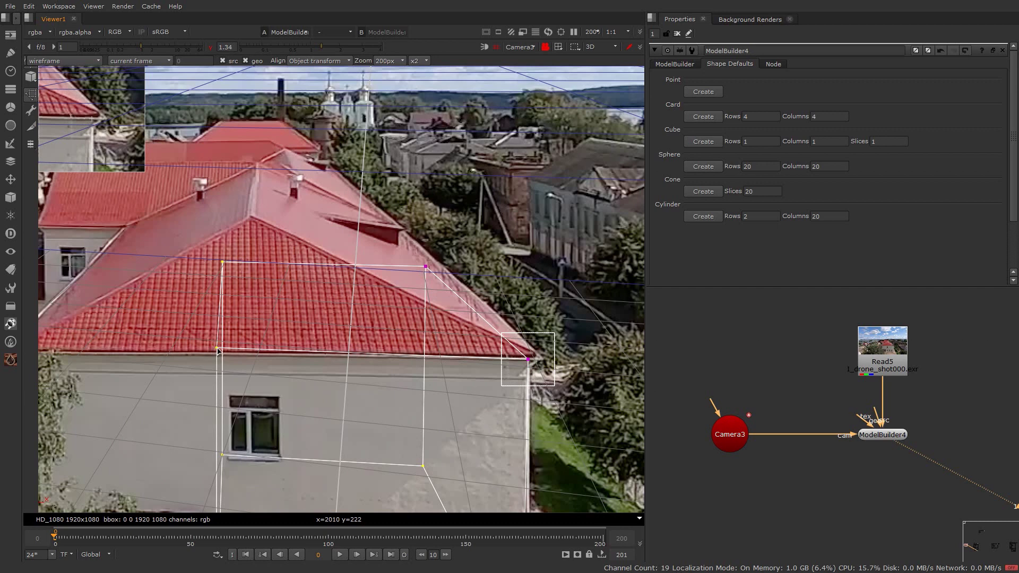
{"action": "left_click_drag", "start_coordinate": [217, 349], "coordinate": [222, 355]}
{"action": "scroll", "coordinate": [420, 348], "scroll_direction": "down", "scroll_amount": 5}
{"action": "scroll", "coordinate": [370, 416], "scroll_direction": "up", "scroll_amount": 3}
{"action": "middle_click_drag", "start_coordinate": [370, 416], "coordinate": [388, 341]}
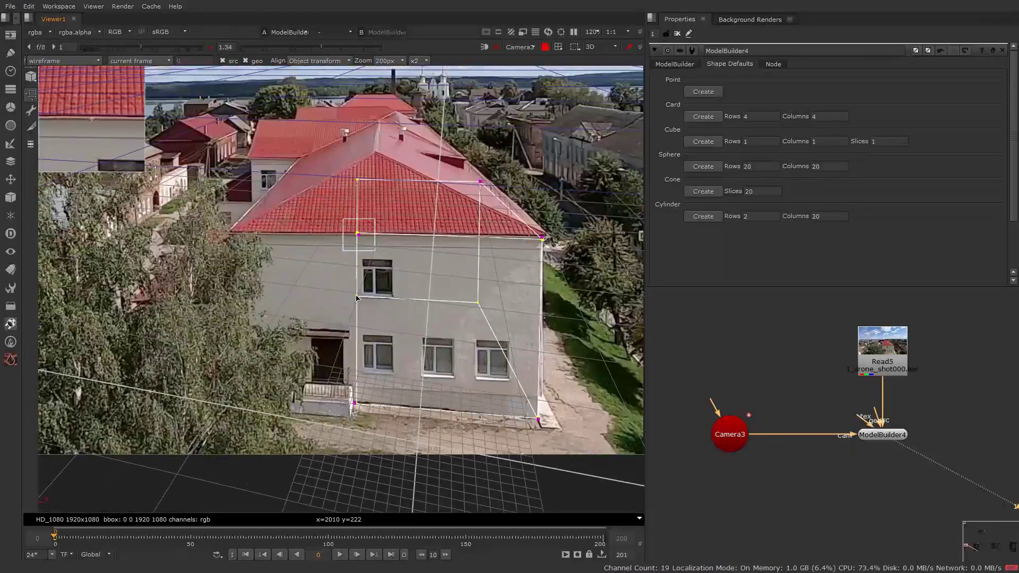
{"action": "left_click_drag", "start_coordinate": [357, 295], "coordinate": [365, 305]}
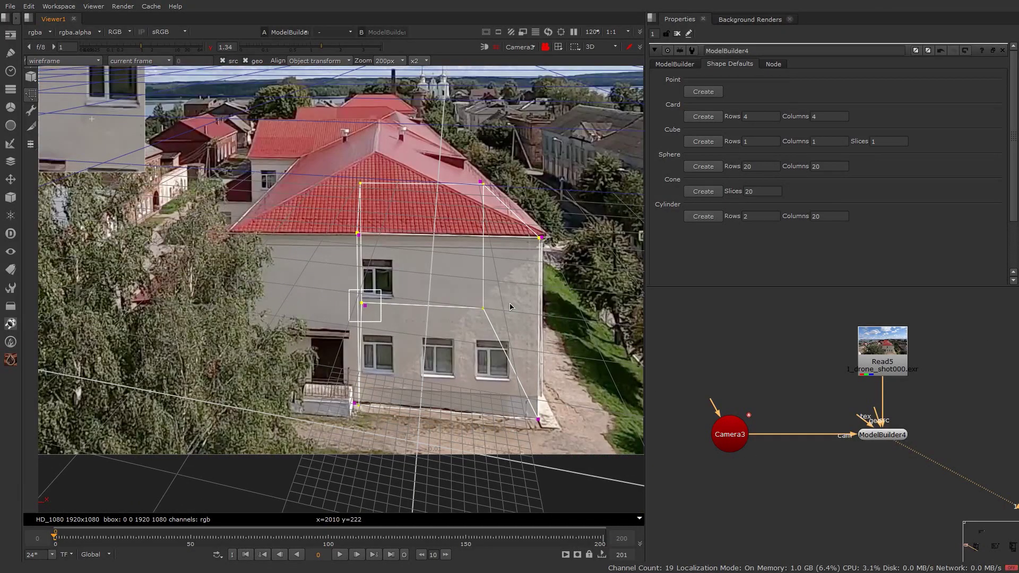
Step: At frame 200, align the cube's front upper and lower corners with the building's outer wall edge
{"action": "left_click", "coordinate": [603, 538]}
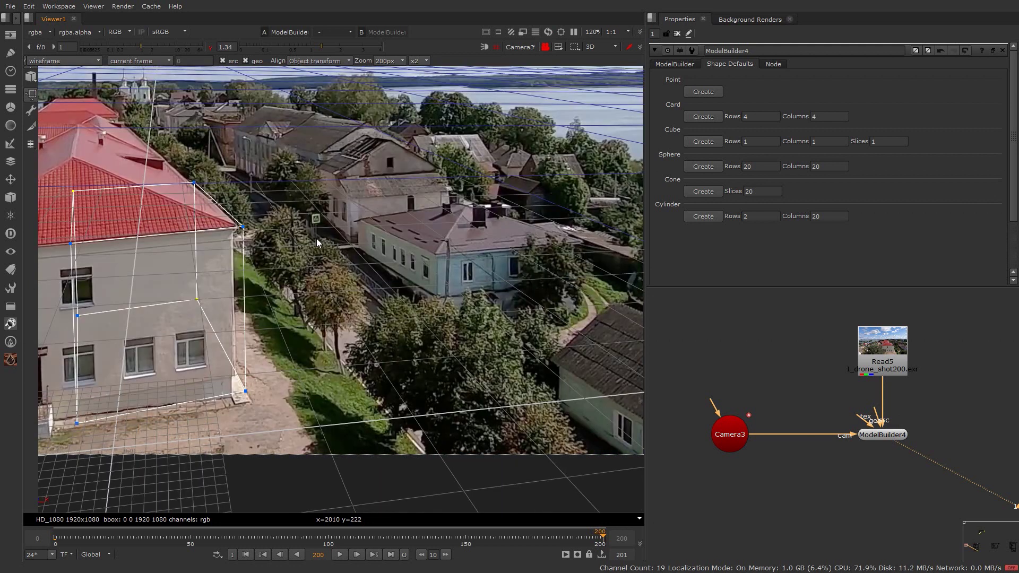
{"action": "middle_click_drag", "start_coordinate": [204, 334], "coordinate": [429, 265]}
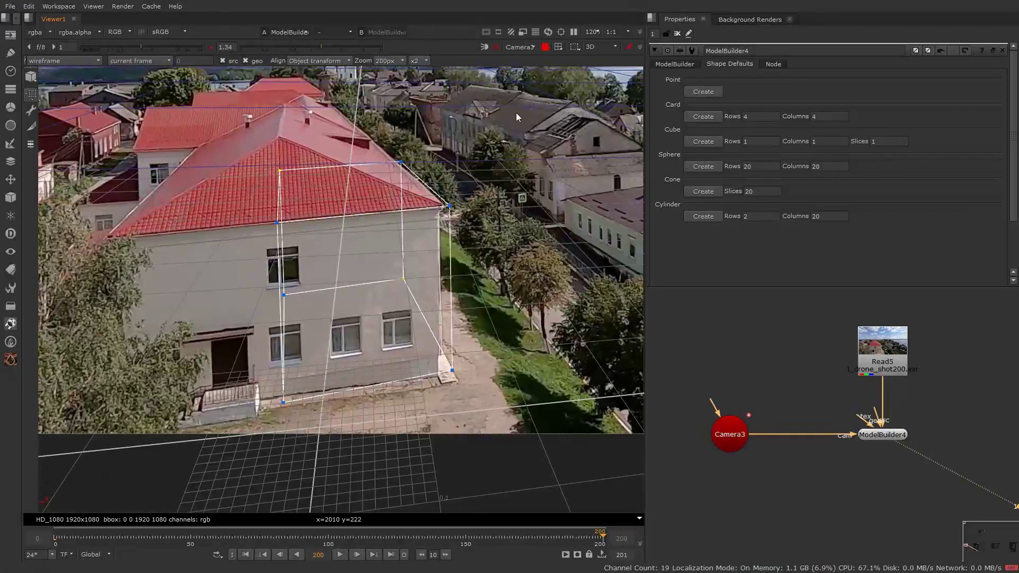
{"action": "left_click_drag", "start_coordinate": [516, 113], "coordinate": [200, 456]}
{"action": "left_click_drag", "start_coordinate": [449, 207], "coordinate": [439, 210]}
{"action": "left_click_drag", "start_coordinate": [445, 372], "coordinate": [441, 373]}
Step: Check the cube's fit at frames 100 and 50, undo the last alignment change, and return to frame 0
{"action": "left_click", "coordinate": [329, 537]}
{"action": "left_click", "coordinate": [190, 537]}
{"action": "scroll", "coordinate": [471, 360], "scroll_direction": "down", "scroll_amount": 4}
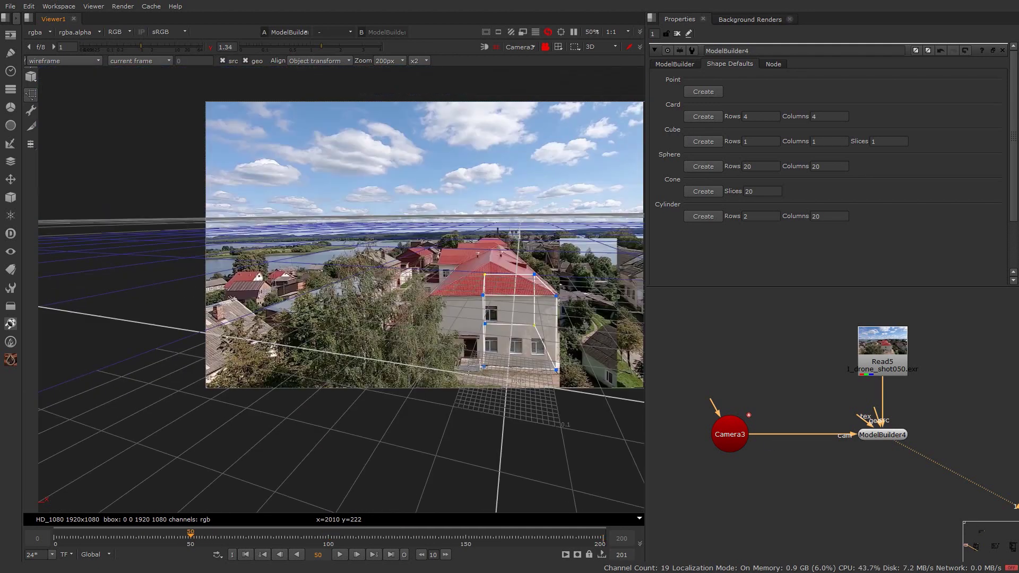
{"action": "scroll", "coordinate": [582, 316], "scroll_direction": "up", "scroll_amount": 6}
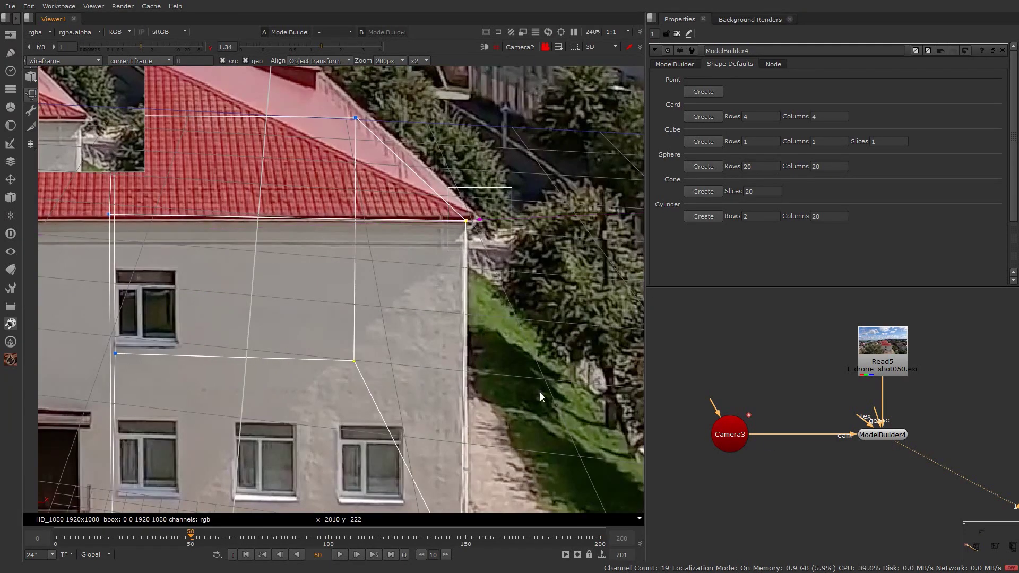
{"action": "middle_click_drag", "start_coordinate": [540, 397], "coordinate": [555, 263]}
{"action": "key", "text": "ctrl+z"}
{"action": "key", "text": "ctrl+Left"}
Step: Play the footage to check the cube against the building, and set the playback out point at frame 64
{"action": "scroll", "coordinate": [563, 326], "scroll_direction": "down", "scroll_amount": 4}
{"action": "middle_click_drag", "start_coordinate": [557, 326], "coordinate": [514, 351]}
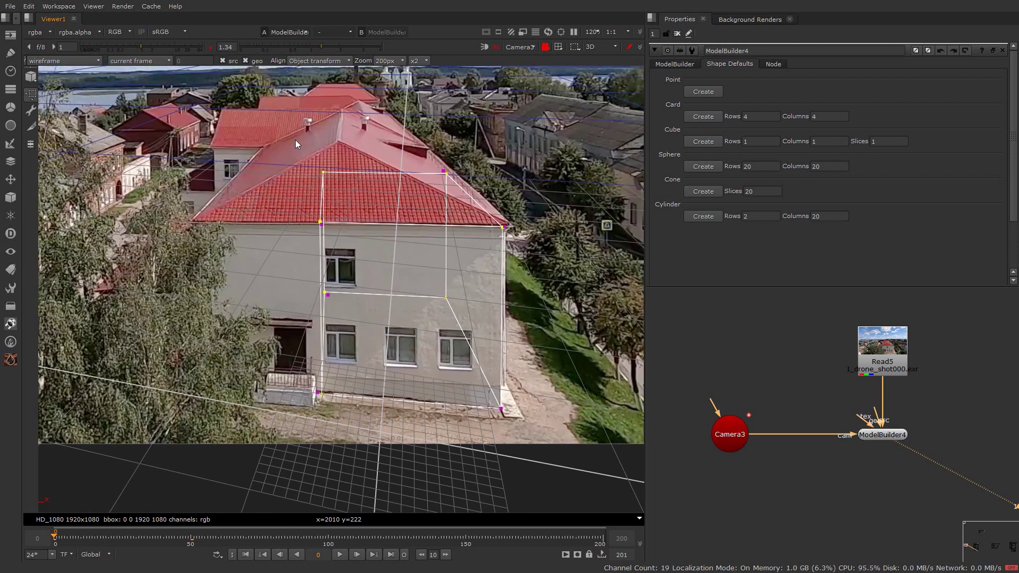
{"action": "left_click", "coordinate": [341, 557]}
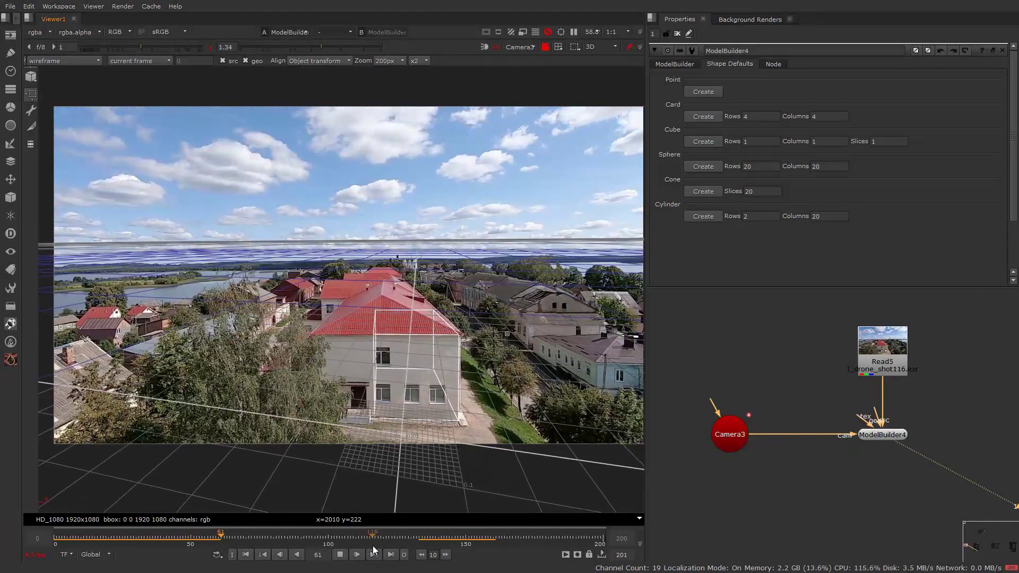
{"action": "key", "text": "o"}
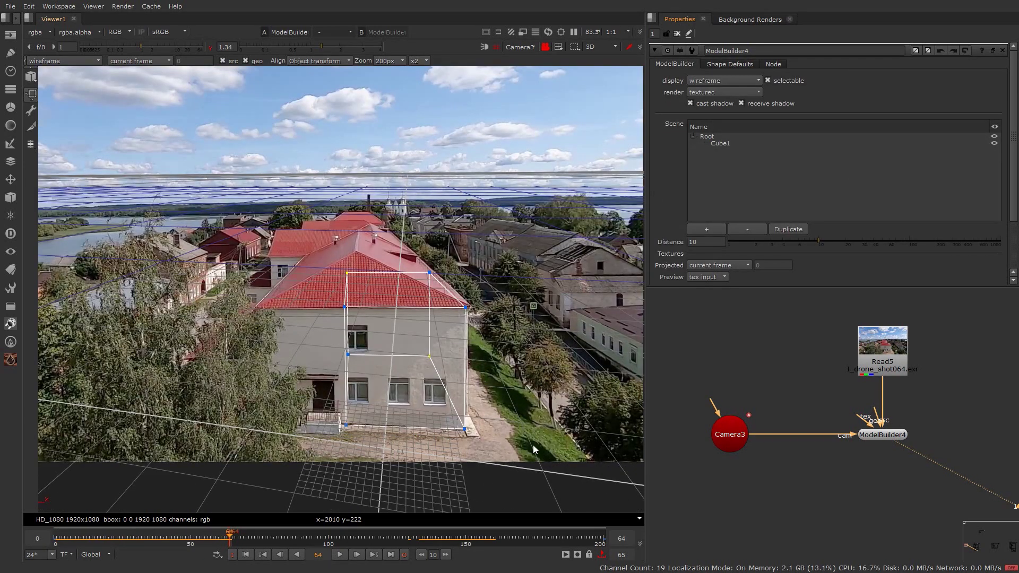
Step: Switch the ModelBuilder to edit mode and unlock the 3D view from Camera3
{"action": "left_click", "coordinate": [31, 112]}
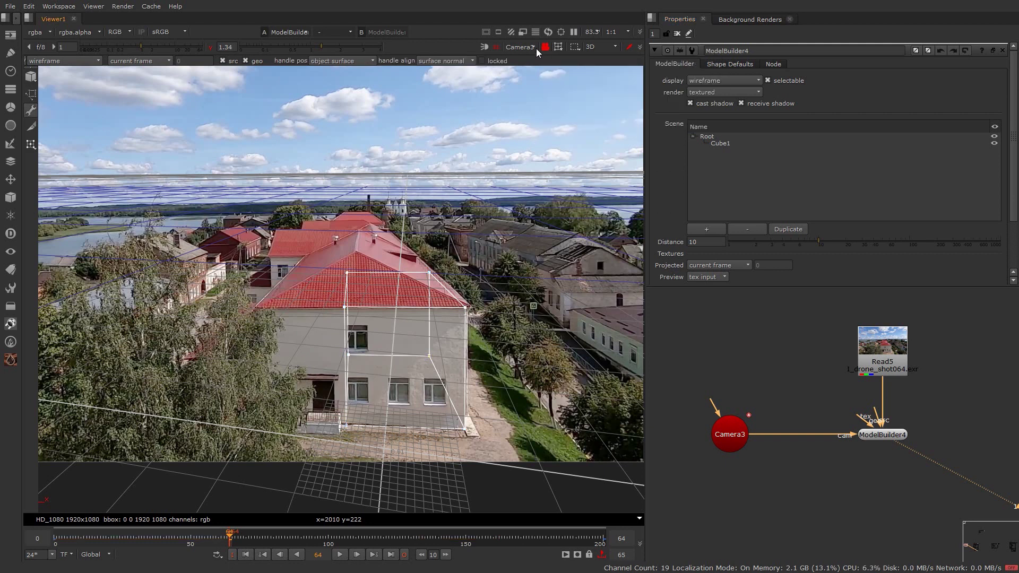
{"action": "left_click", "coordinate": [546, 47]}
{"action": "scroll", "coordinate": [371, 304], "scroll_direction": "down", "scroll_amount": 4}
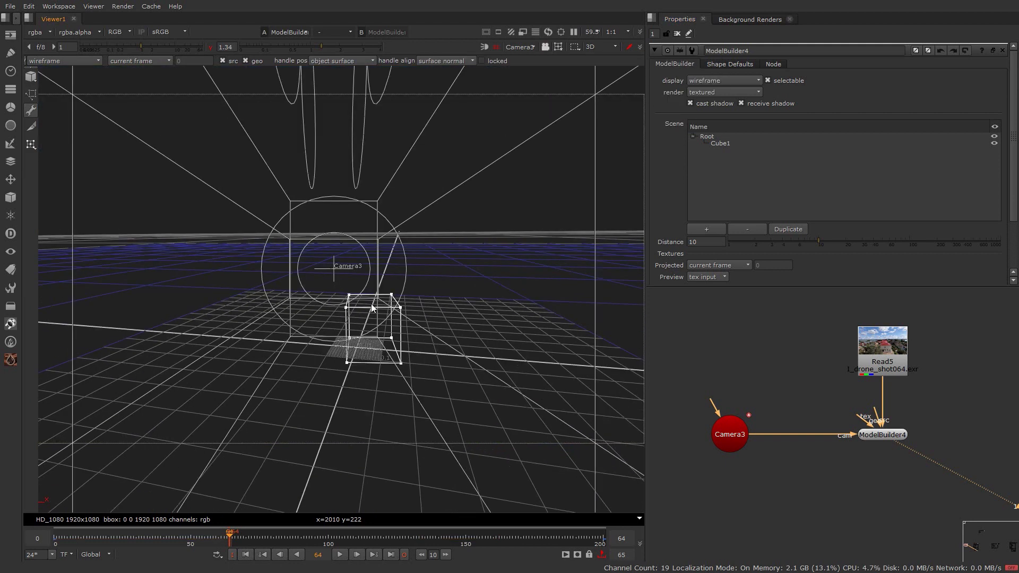
Step: Select the vertices along the cube's left side and stretch that side to the building's left wall edge in the locked Camera3 view
{"action": "left_click_drag", "start_coordinate": [218, 276], "coordinate": [239, 348], "text": "ctrl"}
{"action": "left_click_drag", "start_coordinate": [190, 408], "coordinate": [232, 301]}
{"action": "left_click_drag", "start_coordinate": [213, 376], "coordinate": [266, 345], "text": "shift"}
{"action": "left_click_drag", "start_coordinate": [291, 390], "coordinate": [300, 357], "text": "shift"}
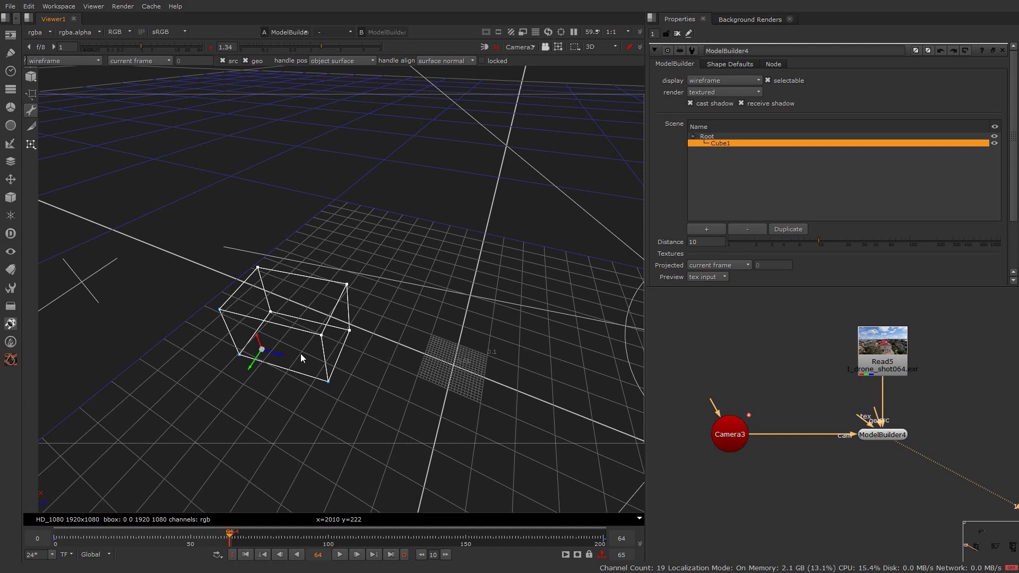
{"action": "left_click_drag", "start_coordinate": [336, 327], "coordinate": [338, 329], "text": "shift"}
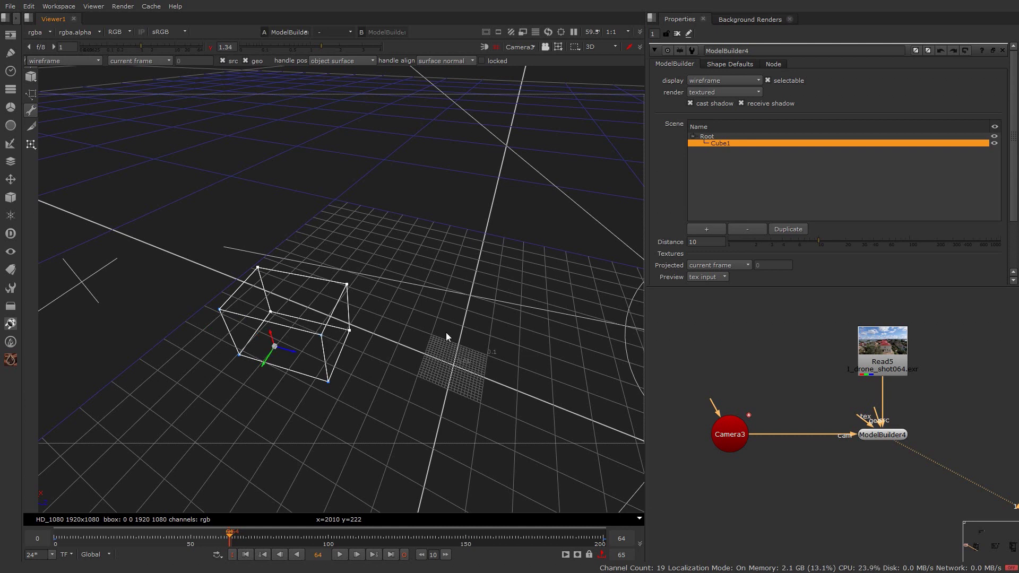
{"action": "left_click", "coordinate": [547, 47]}
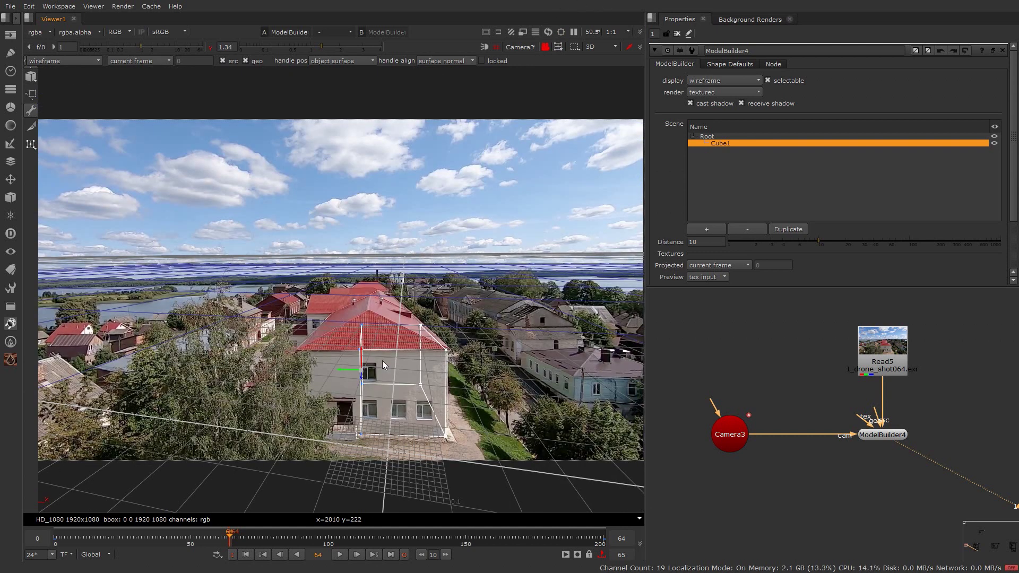
{"action": "left_click_drag", "start_coordinate": [340, 370], "coordinate": [295, 385]}
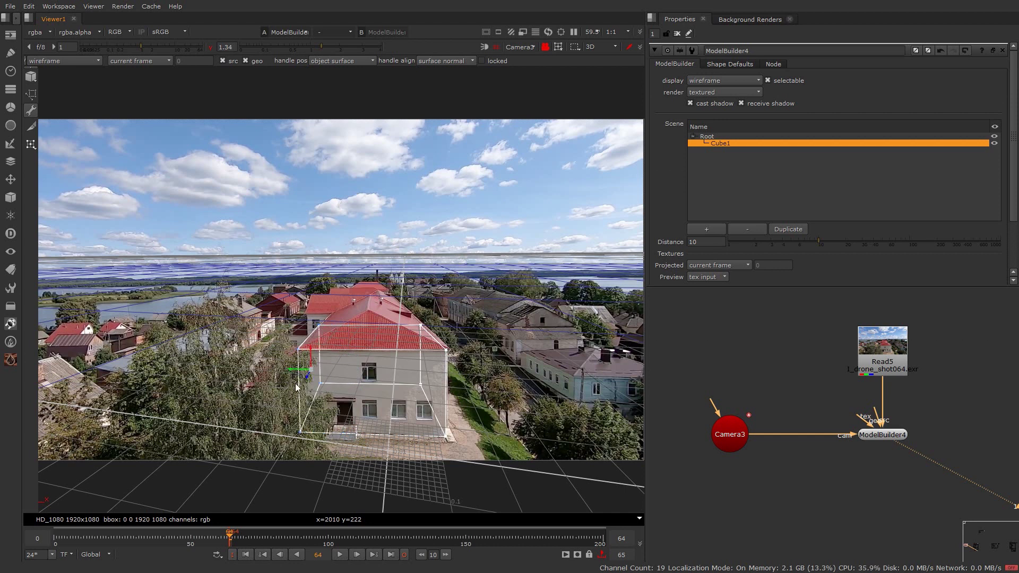
Step: Inspect the stretched cube in the unlocked 3D view and return to the locked Camera3 view
{"action": "left_click", "coordinate": [547, 46]}
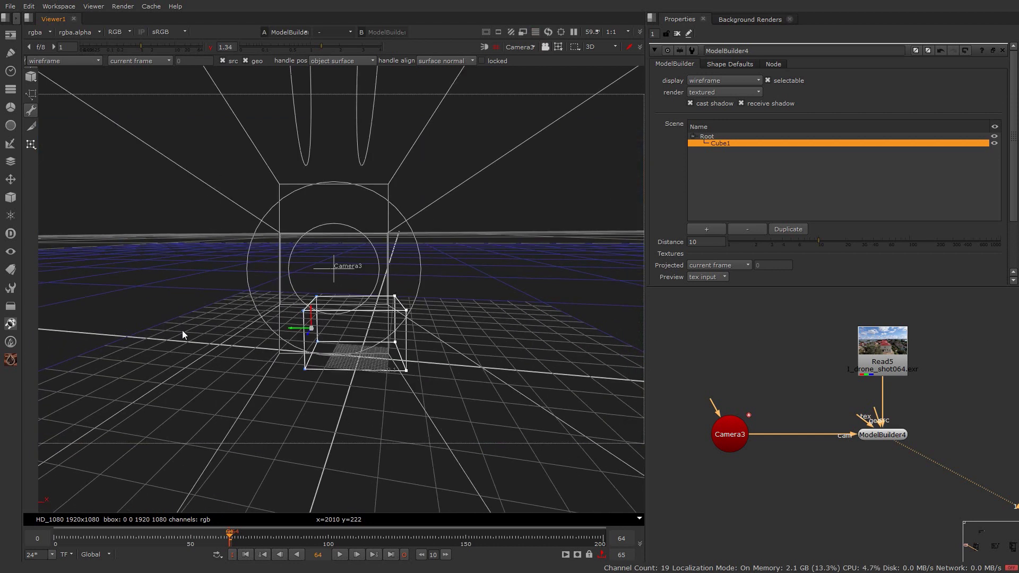
{"action": "left_click_drag", "start_coordinate": [179, 367], "coordinate": [372, 298], "text": "ctrl"}
{"action": "scroll", "coordinate": [231, 331], "scroll_direction": "down", "scroll_amount": 6}
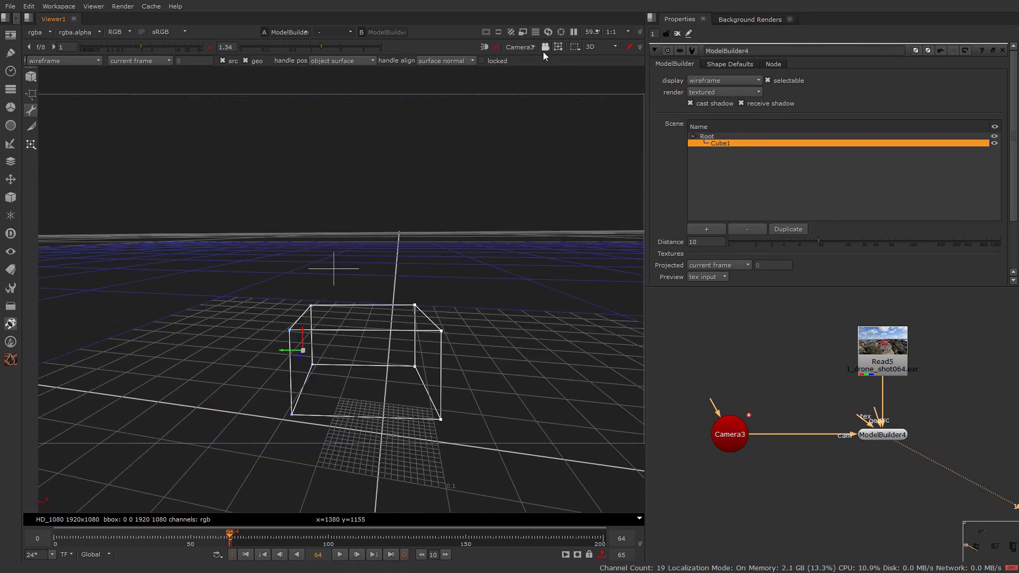
{"action": "left_click", "coordinate": [546, 47]}
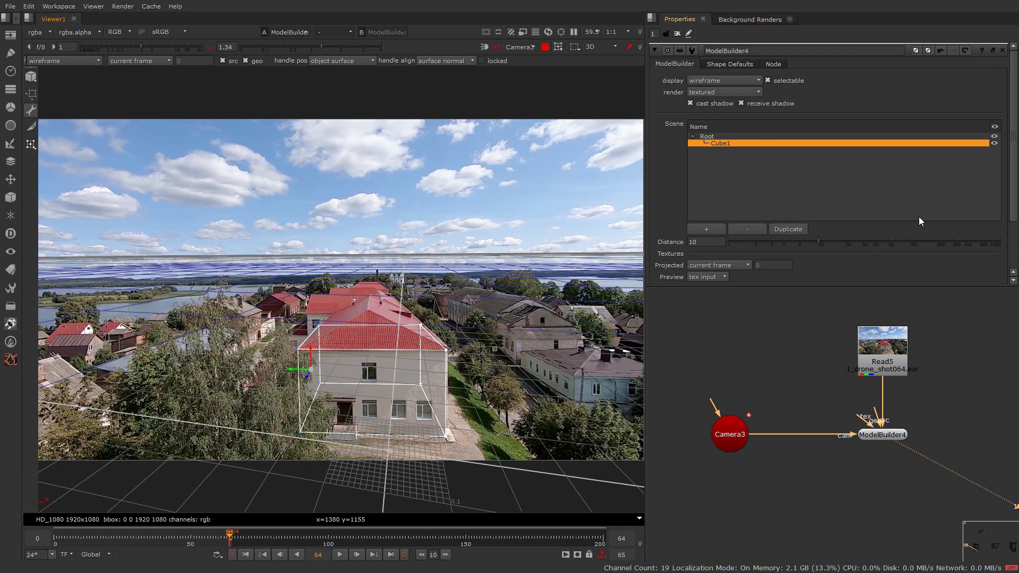
Step: Bake the selected Cube1 geometry into its own node and place that node below Camera3 and ModelBuilder4
{"action": "scroll", "coordinate": [918, 218], "scroll_direction": "down", "scroll_amount": 3}
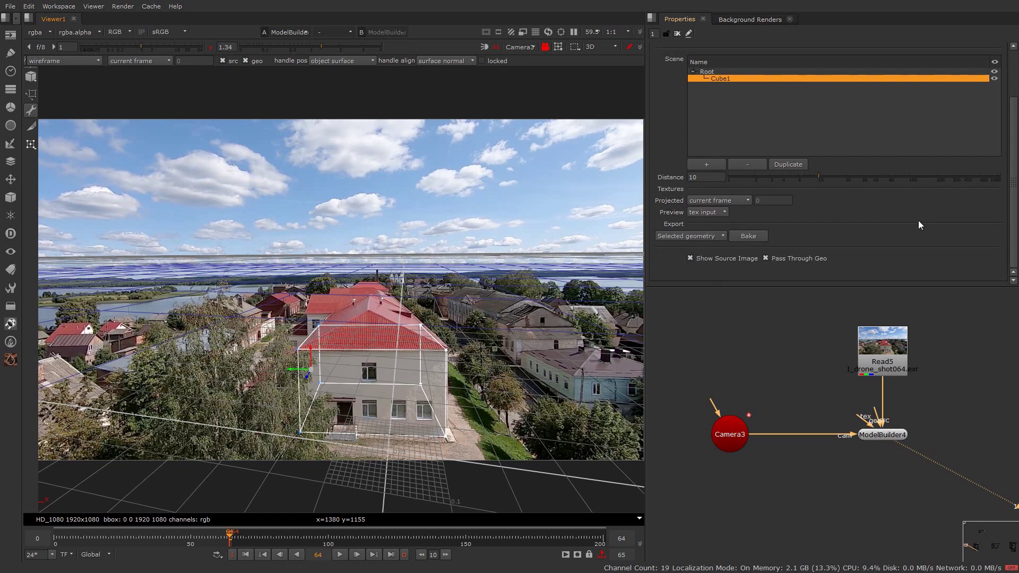
{"action": "left_click", "coordinate": [757, 235]}
{"action": "left_click_drag", "start_coordinate": [953, 438], "coordinate": [766, 508]}
{"action": "middle_click_drag", "start_coordinate": [857, 501], "coordinate": [870, 444]}
{"action": "left_click_drag", "start_coordinate": [870, 448], "coordinate": [724, 522]}
{"action": "left_click_drag", "start_coordinate": [829, 445], "coordinate": [725, 502]}
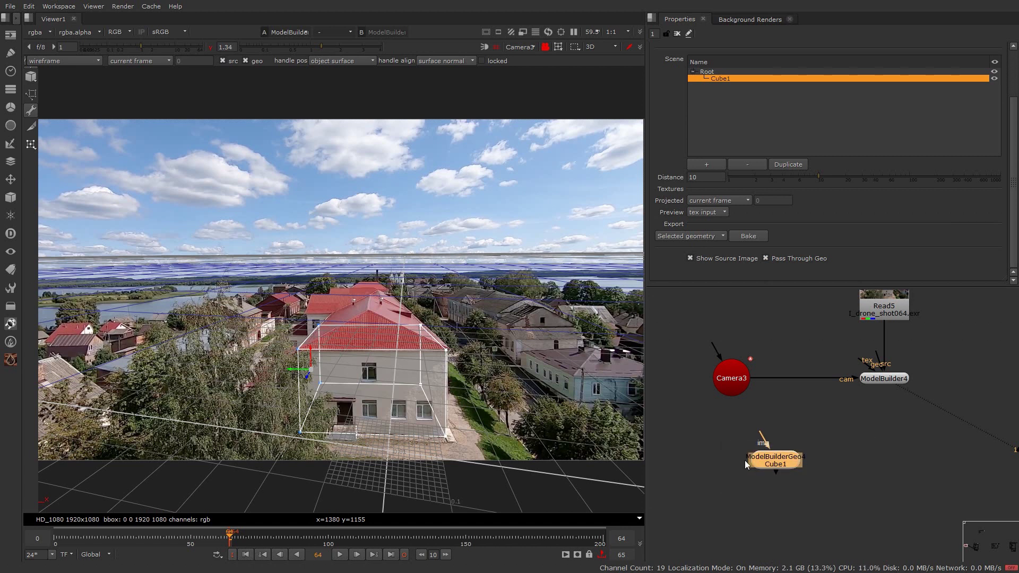
Step: Show the baked Cube1 geometry in the viewer and position its node directly beneath ModelBuilder4
{"action": "key", "text": "1"}
{"action": "left_click", "coordinate": [781, 422]}
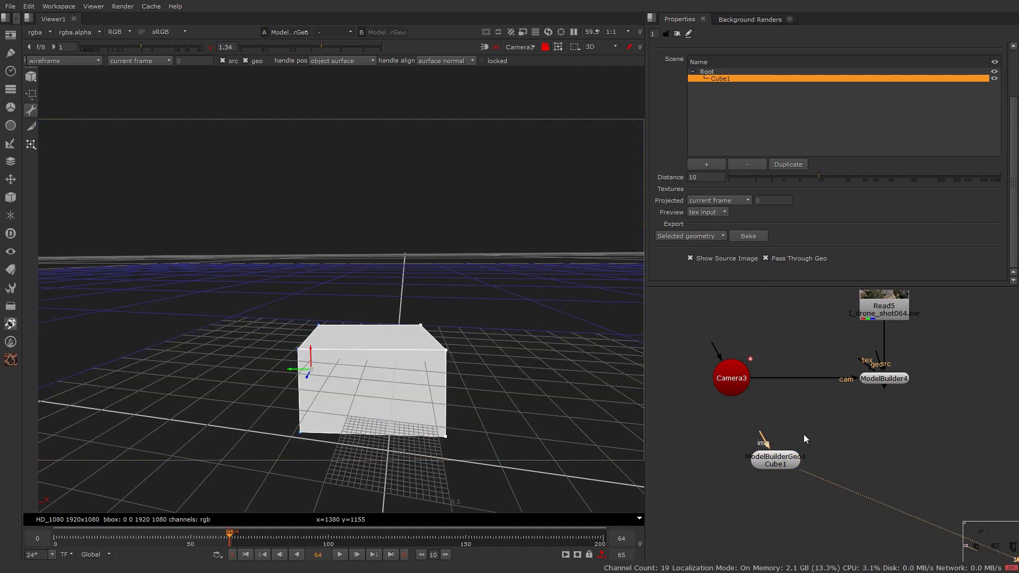
{"action": "left_click_drag", "start_coordinate": [775, 461], "coordinate": [858, 460]}
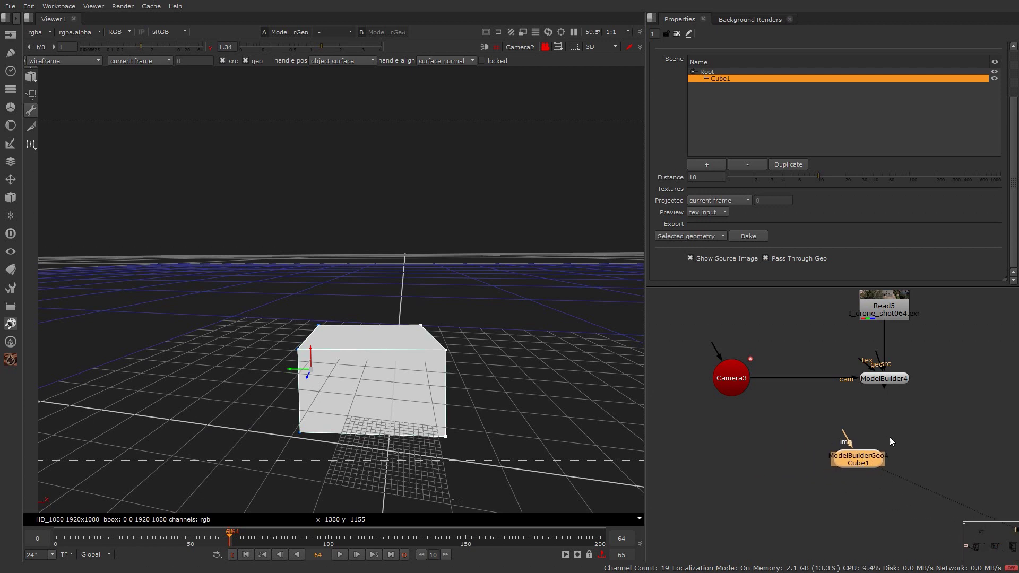
{"action": "scroll", "coordinate": [903, 449], "scroll_direction": "down", "scroll_amount": 2}
{"action": "middle_click_drag", "start_coordinate": [919, 461], "coordinate": [794, 442]}
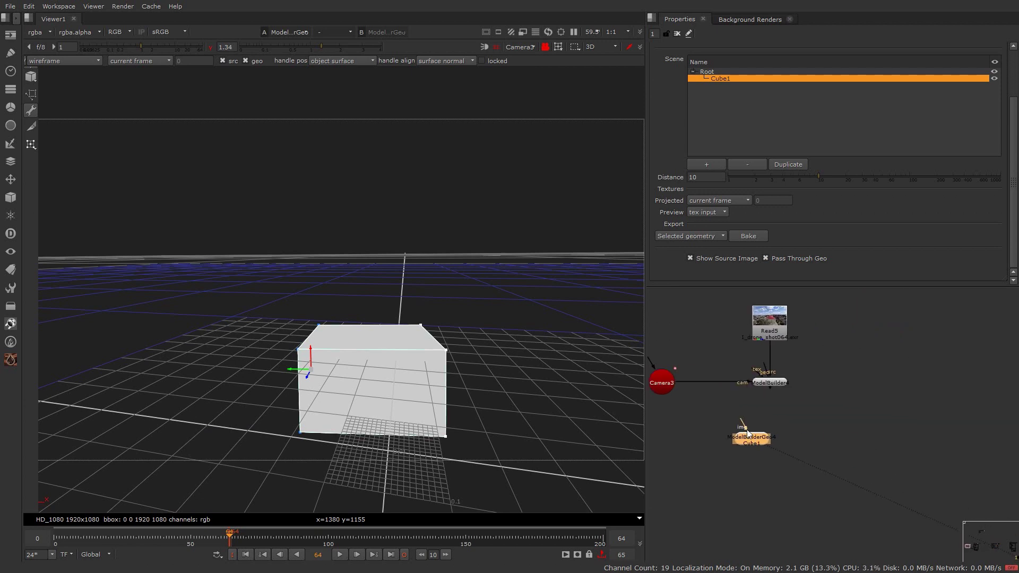
{"action": "left_click_drag", "start_coordinate": [776, 438], "coordinate": [779, 444]}
{"action": "scroll", "coordinate": [848, 390], "scroll_direction": "down", "scroll_amount": 1}
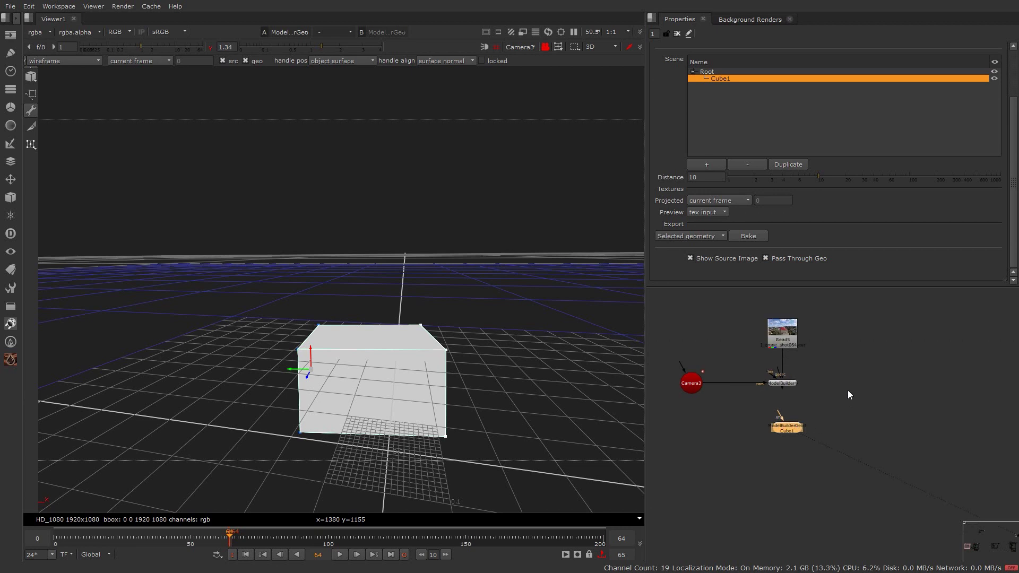